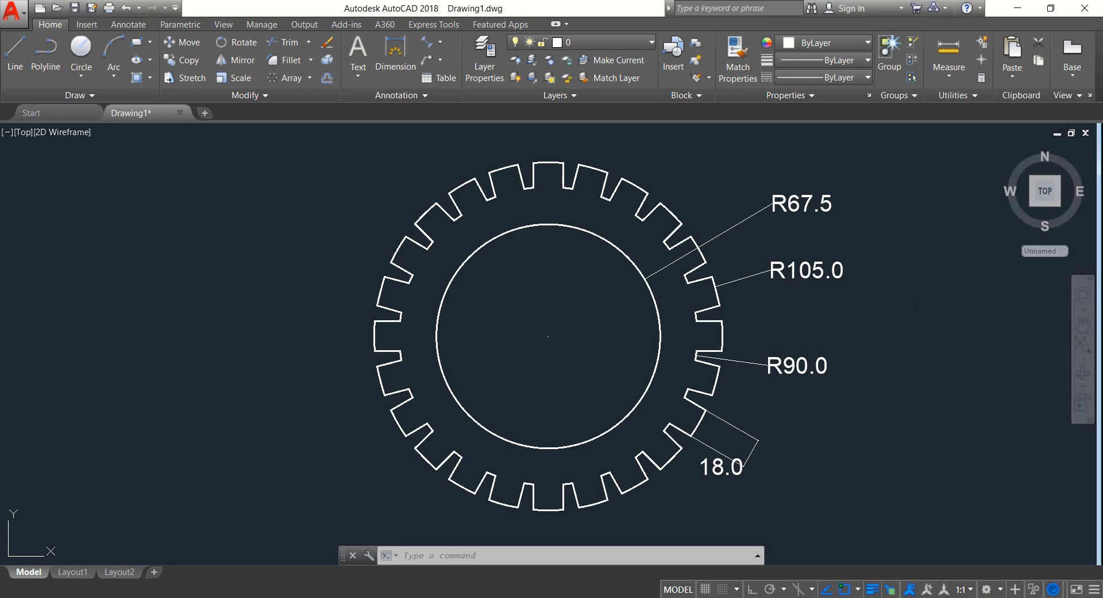
# Pan the finished example gear off screen to leave an empty drawing area
pyautogui.moveTo(906, 287)
pyautogui.mouseDown(button='middle')
pyautogui.moveTo(995, 318)
pyautogui.moveTo(451, 318)
pyautogui.mouseUp(button='middle')
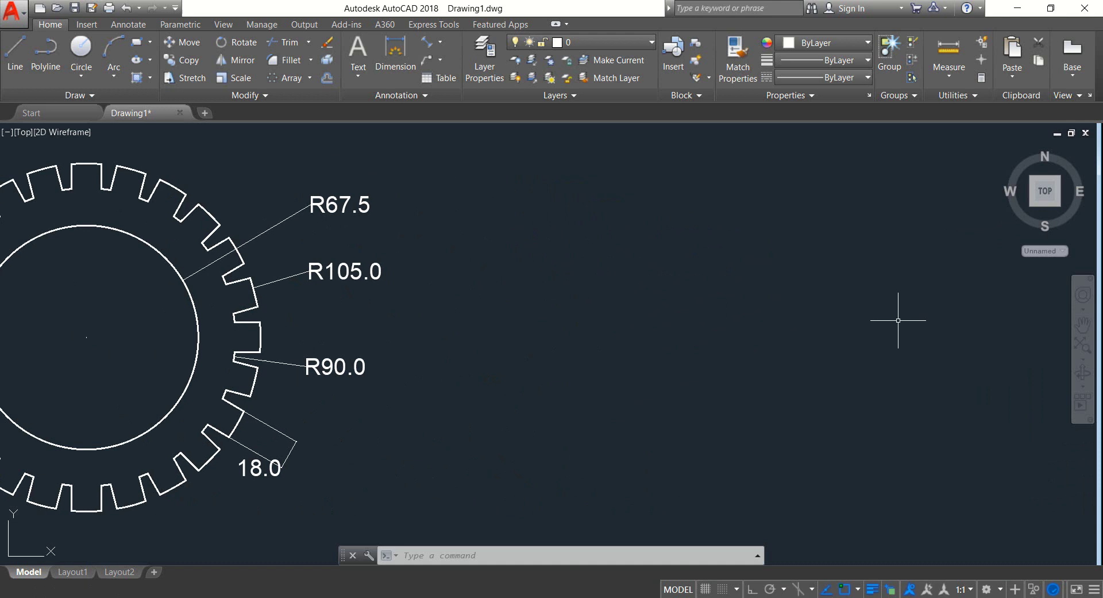
pyautogui.moveTo(904, 320); pyautogui.dragTo(398, 333, button='middle')
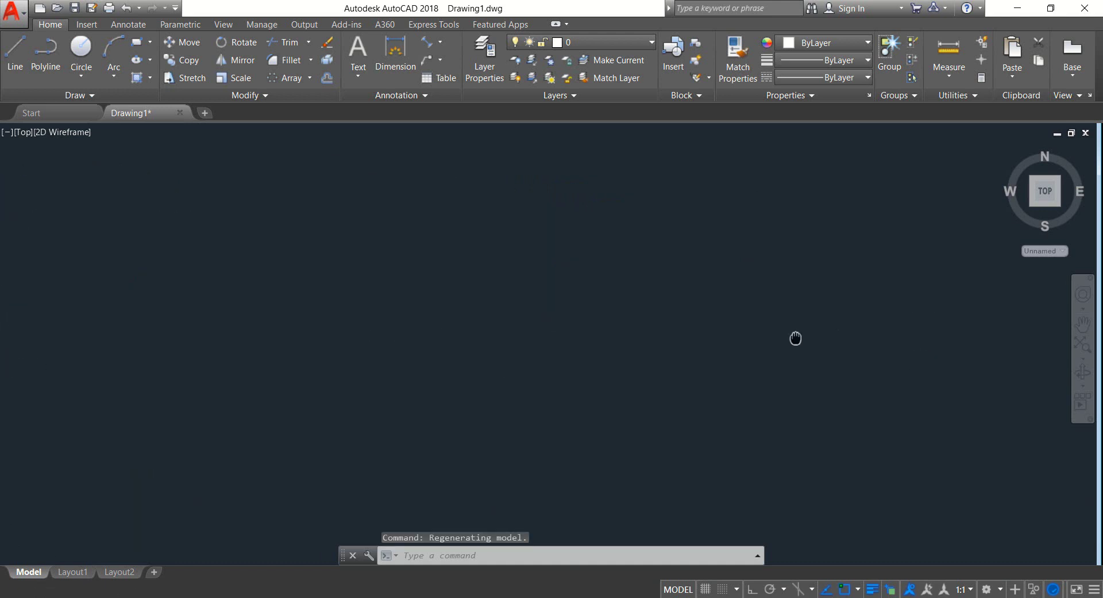
# Draw three circles of radius 67.5, 90 and 105 sharing one centre point
pyautogui.click(81, 55)
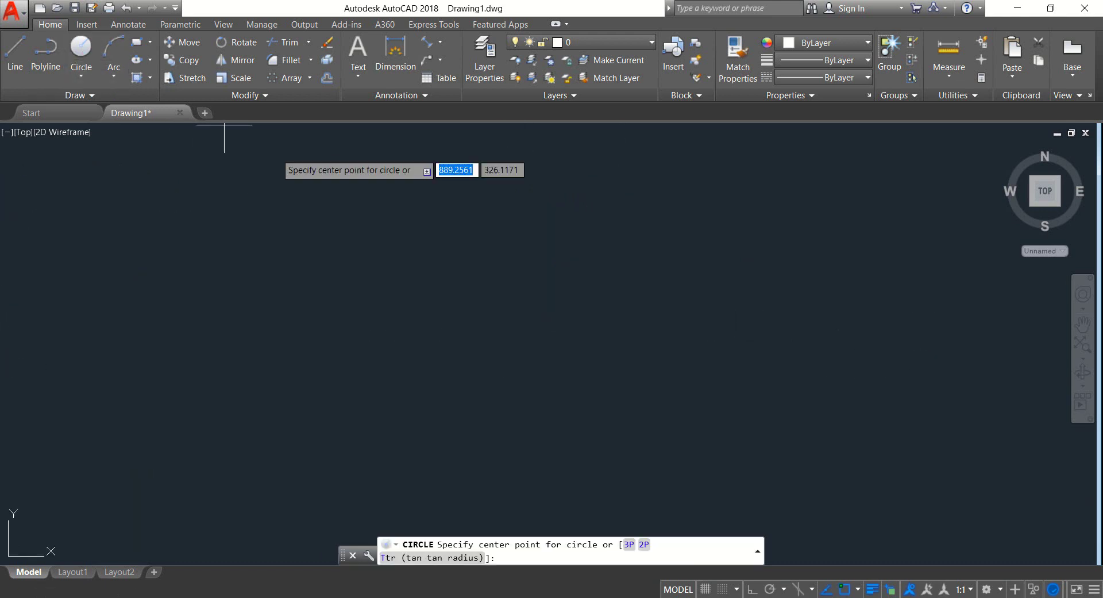
pyautogui.click(560, 328)
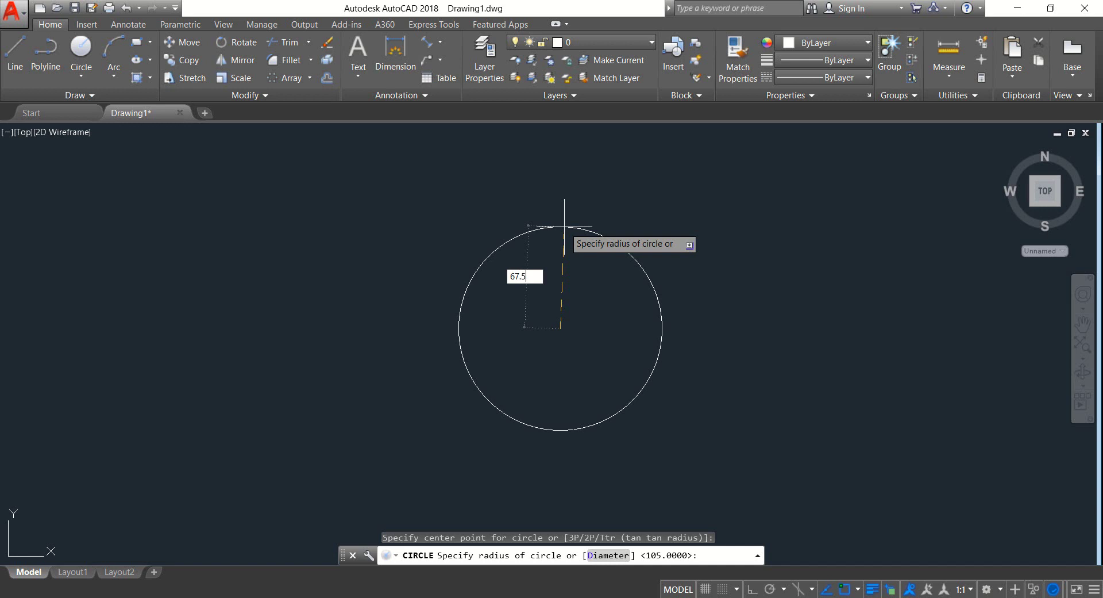
pyautogui.write('67.5')
pyautogui.press('Return')
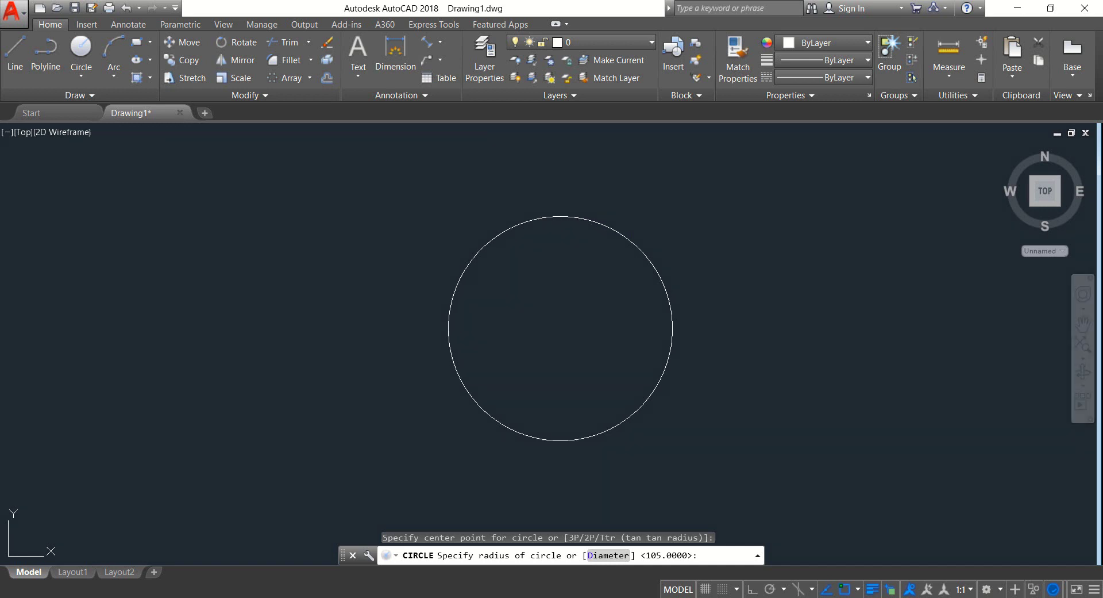
pyautogui.click(77, 50)
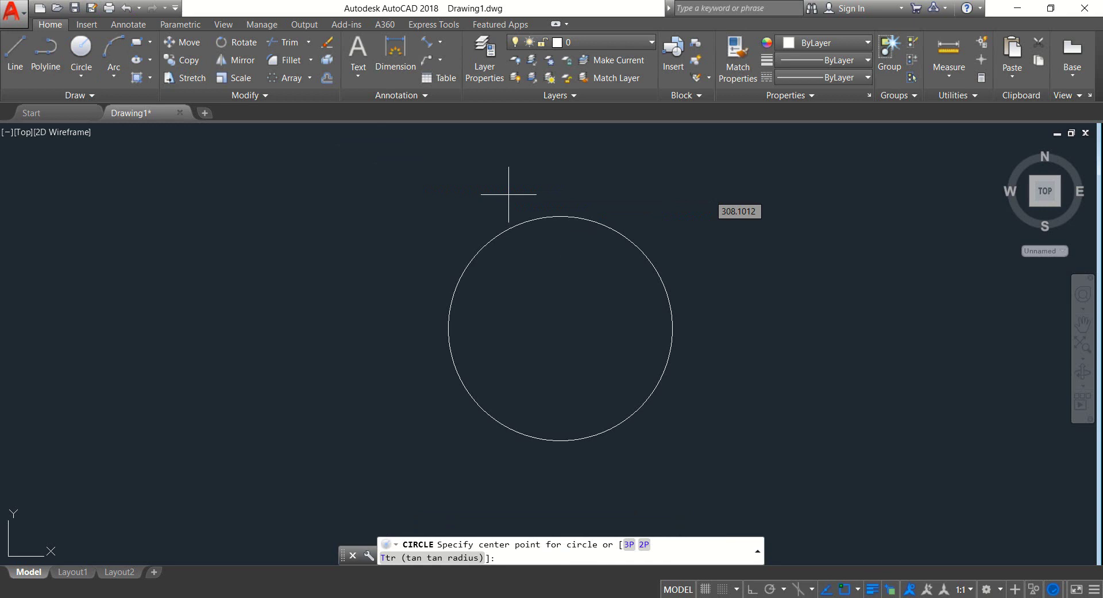
pyautogui.click(566, 323)
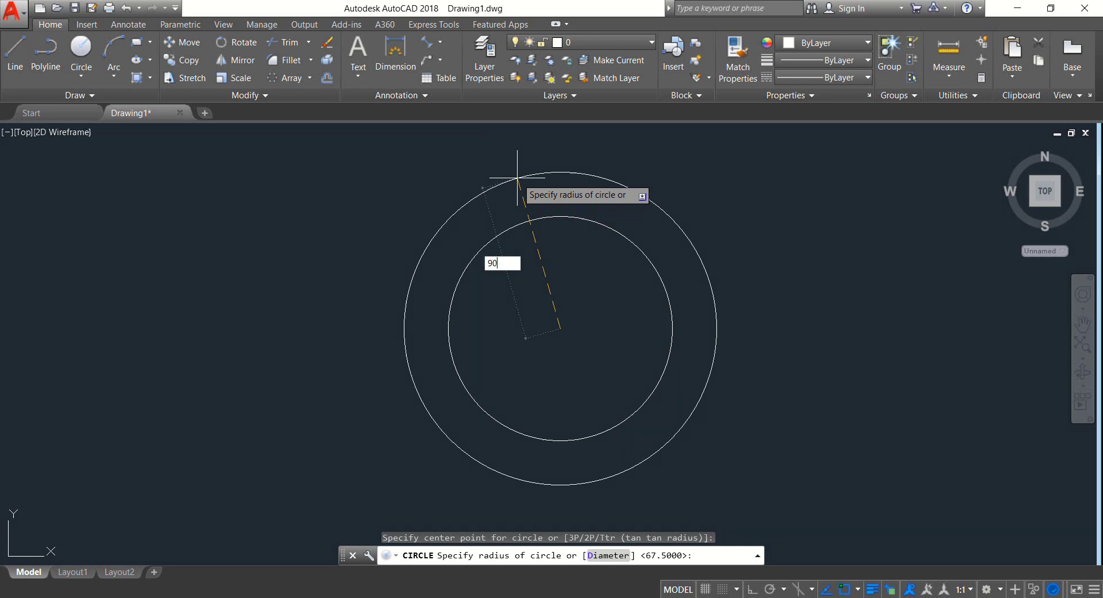
pyautogui.press('Return')
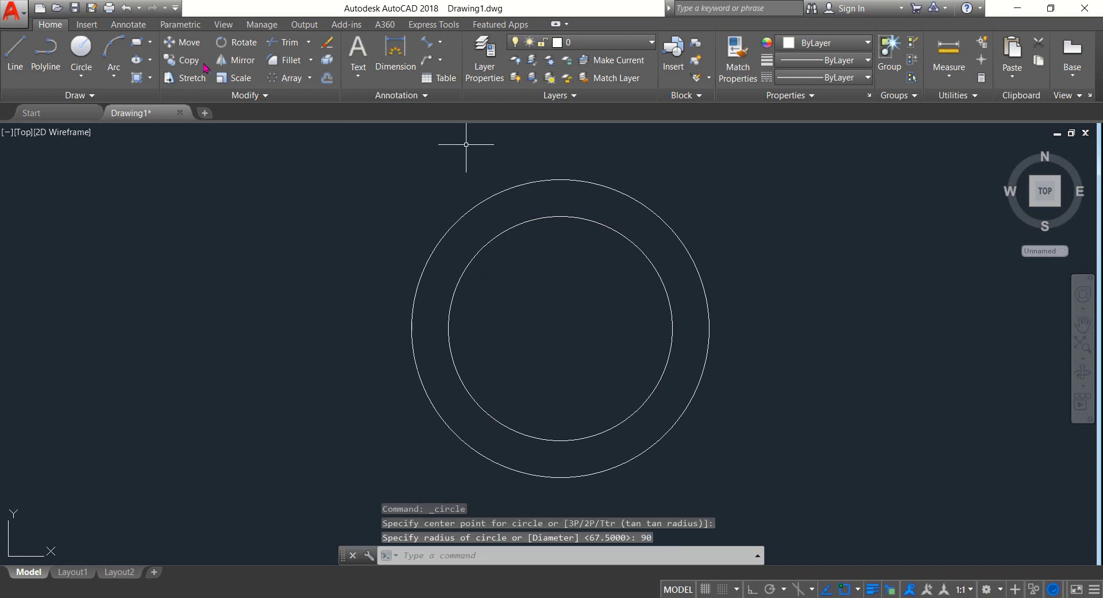
pyautogui.click(79, 51)
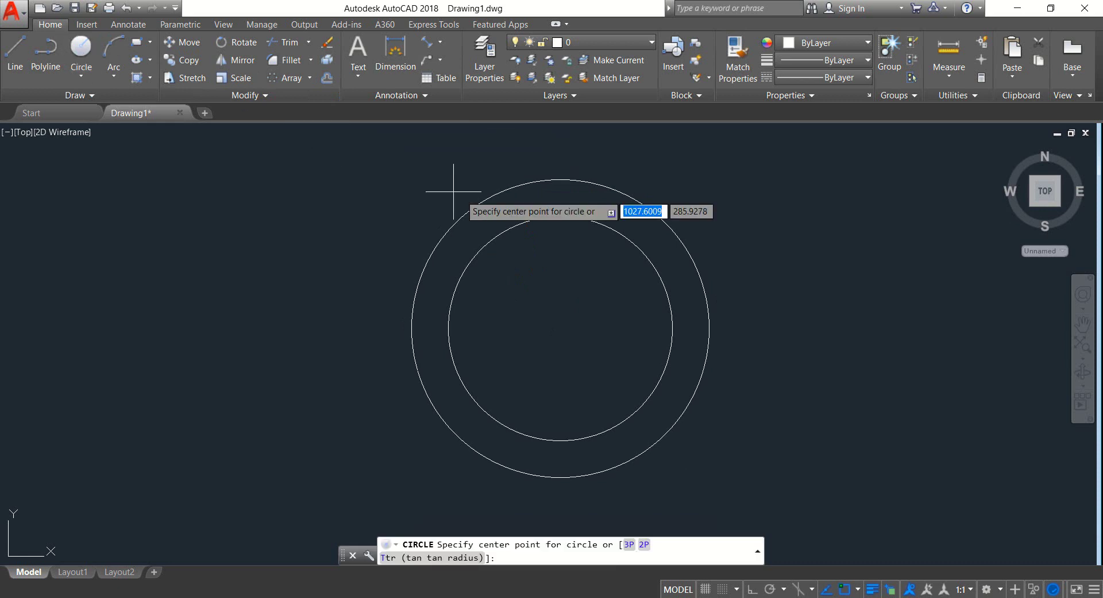
pyautogui.click(560, 328)
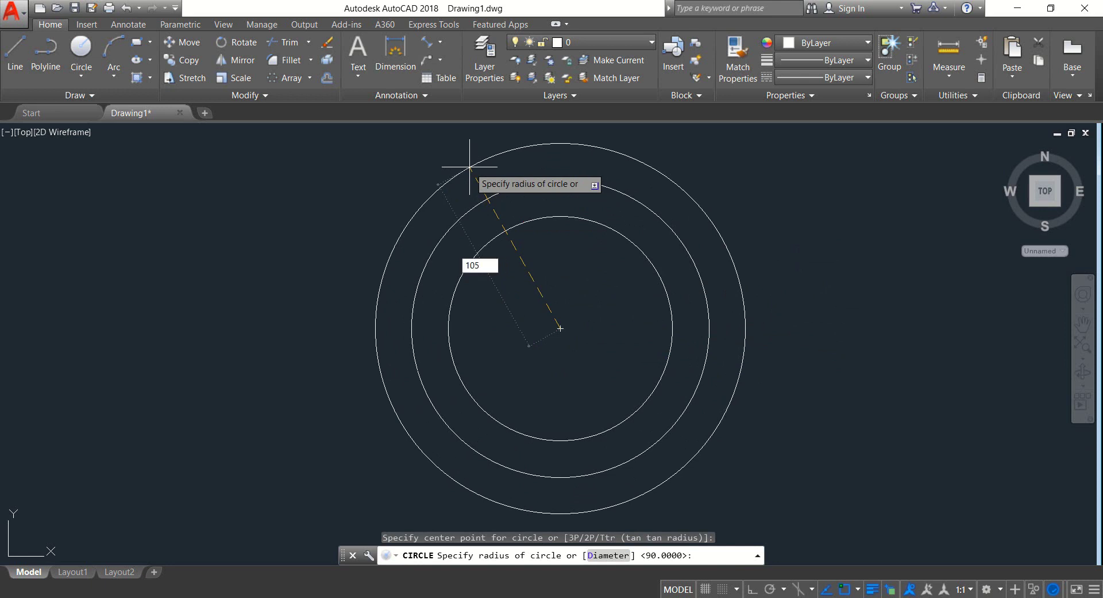
pyautogui.press('Return')
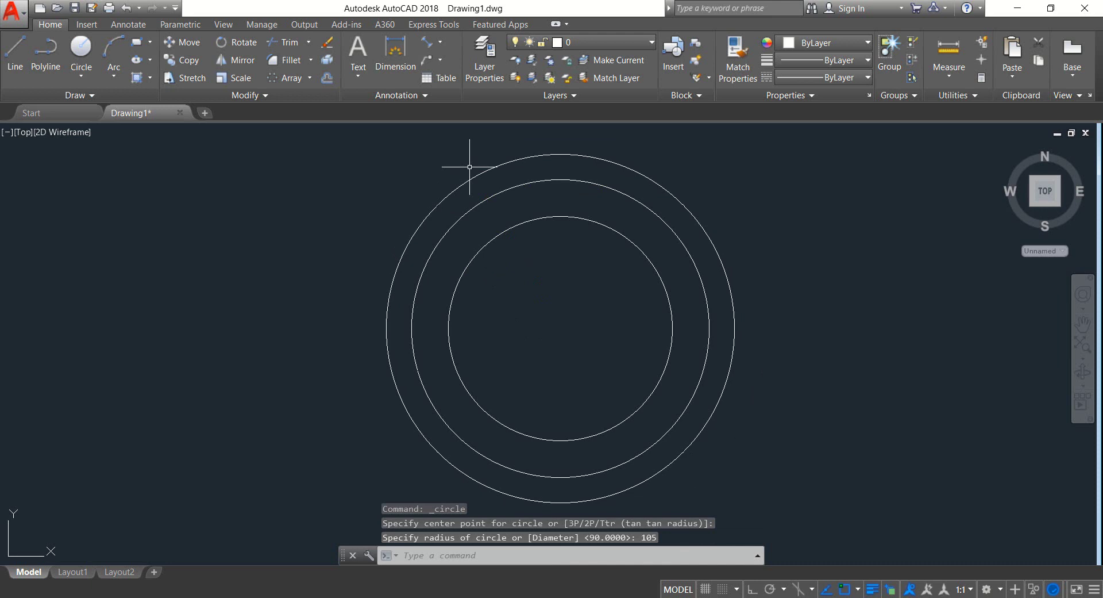
# Draw a vertical line from the circles' centre up to the outer circle's top quadrant
pyautogui.click(15, 51)
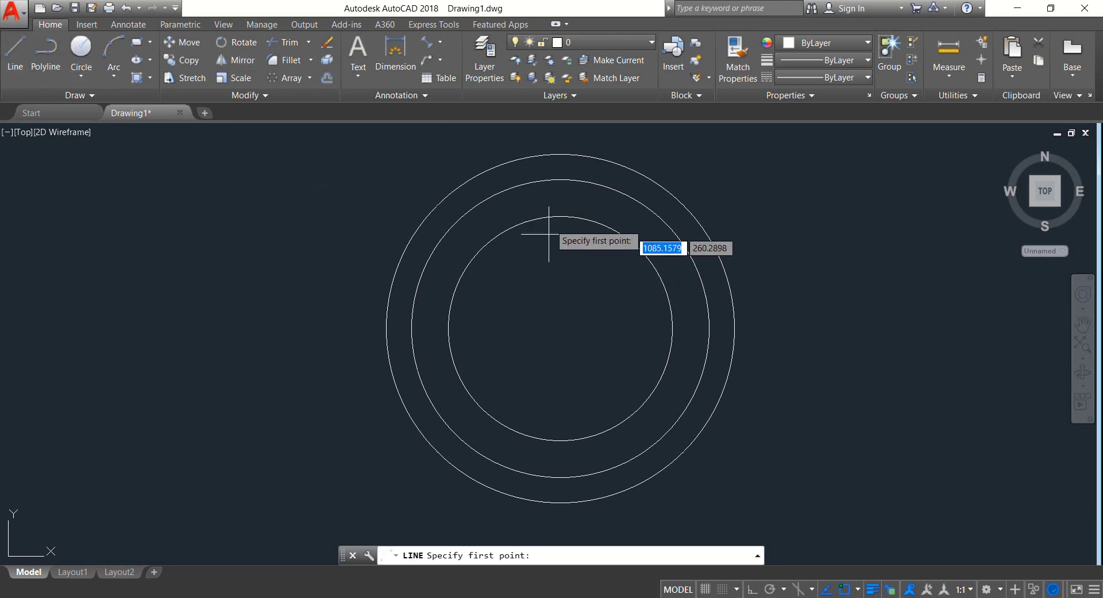
pyautogui.click(560, 328)
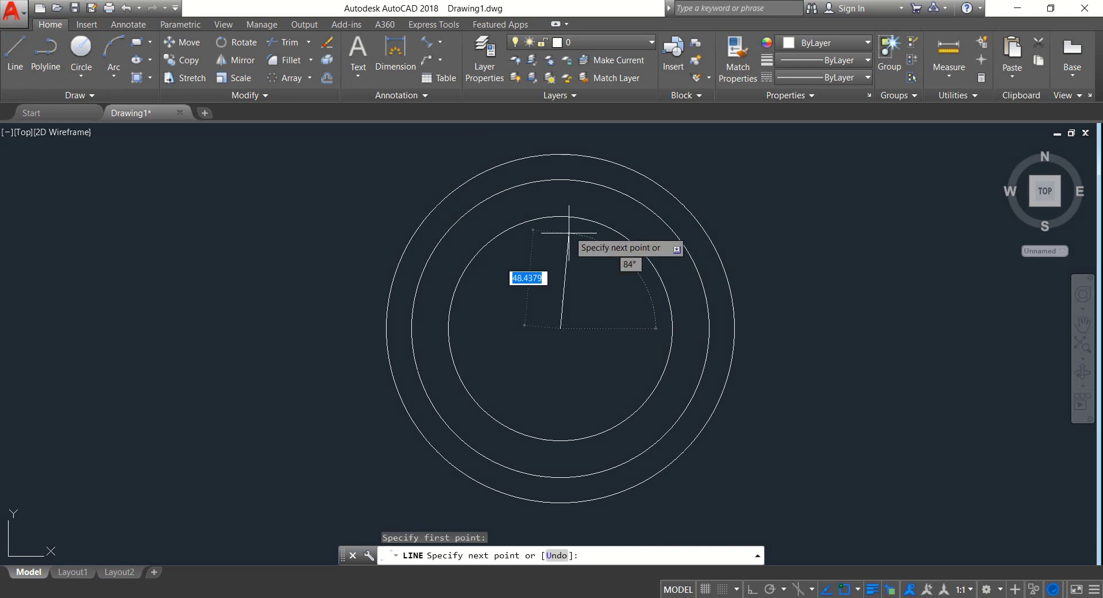
pyautogui.click(560, 154)
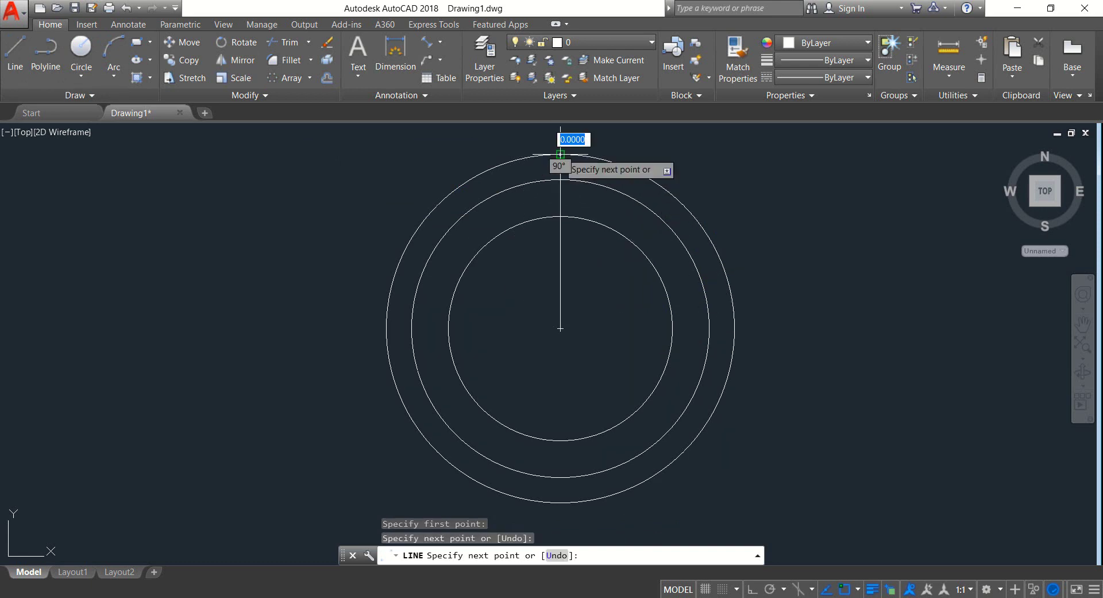
pyautogui.rightClick(562, 154)
pyautogui.click(586, 162)
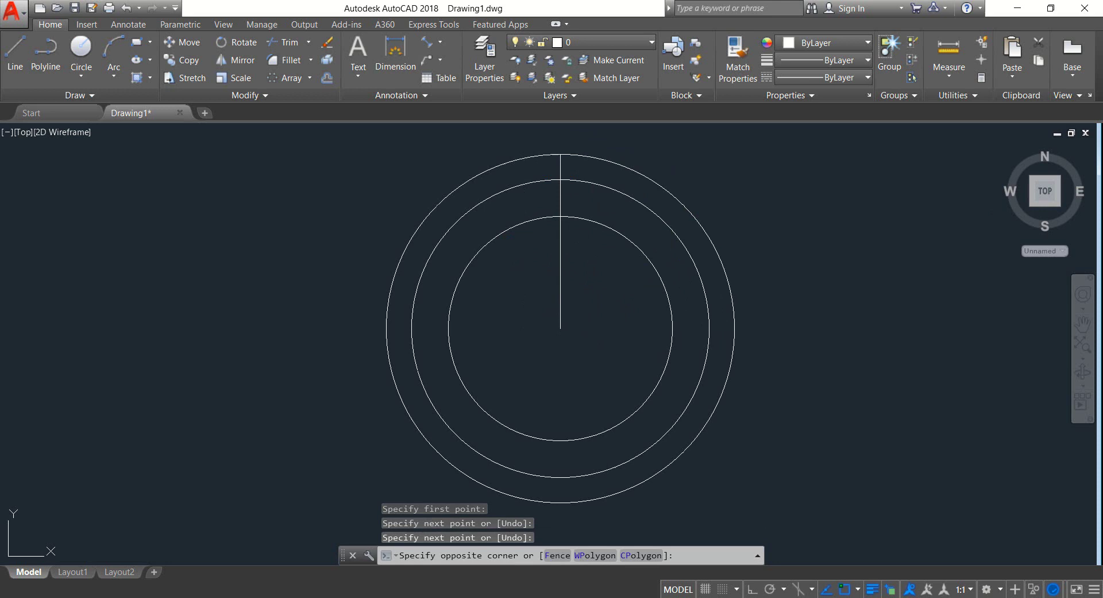
# Offset the vertical line 9 units to each side, then window-select all circles and lines
pyautogui.click(546, 259)
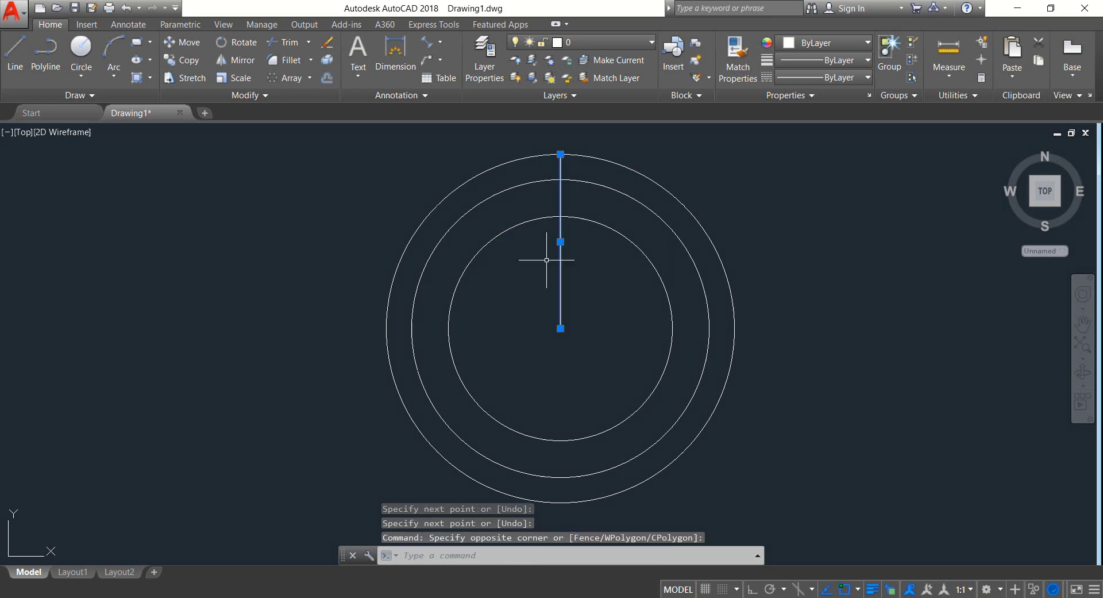
pyautogui.click(327, 77)
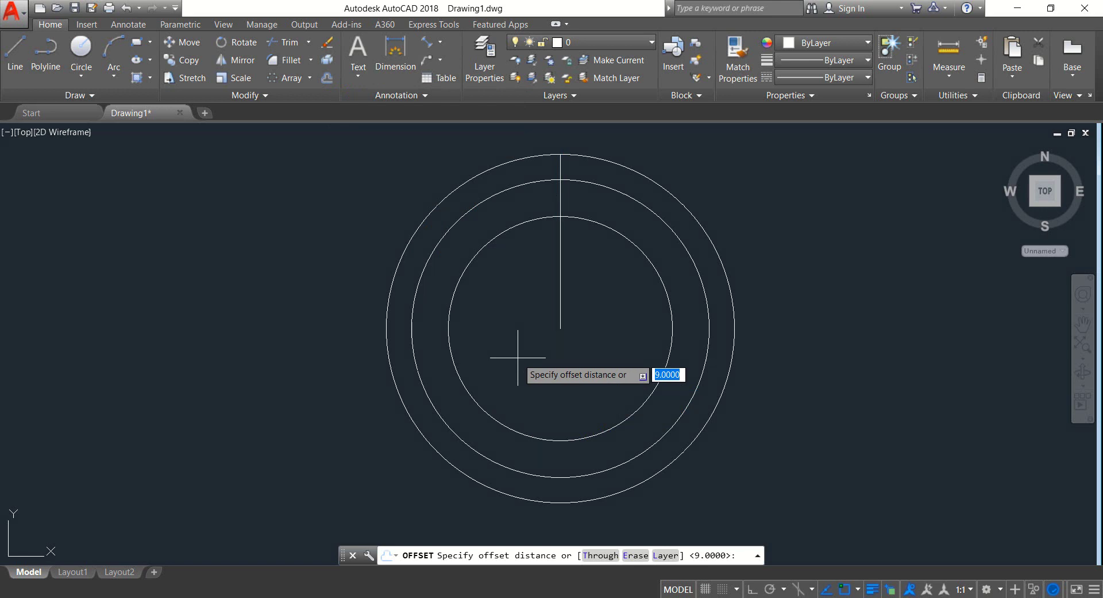
pyautogui.press('Return')
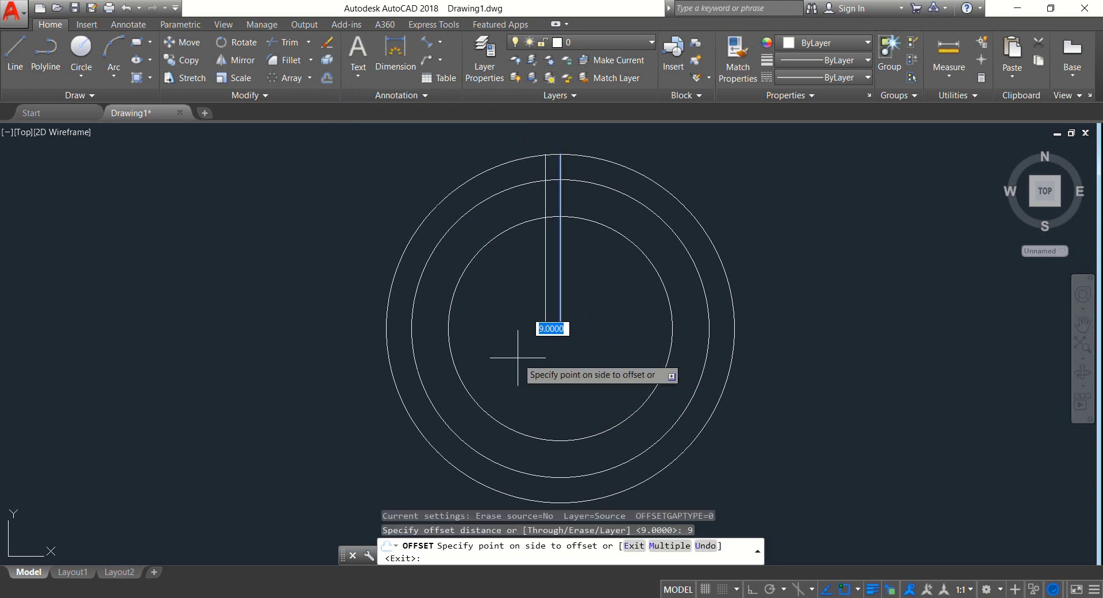
pyautogui.click(529, 297)
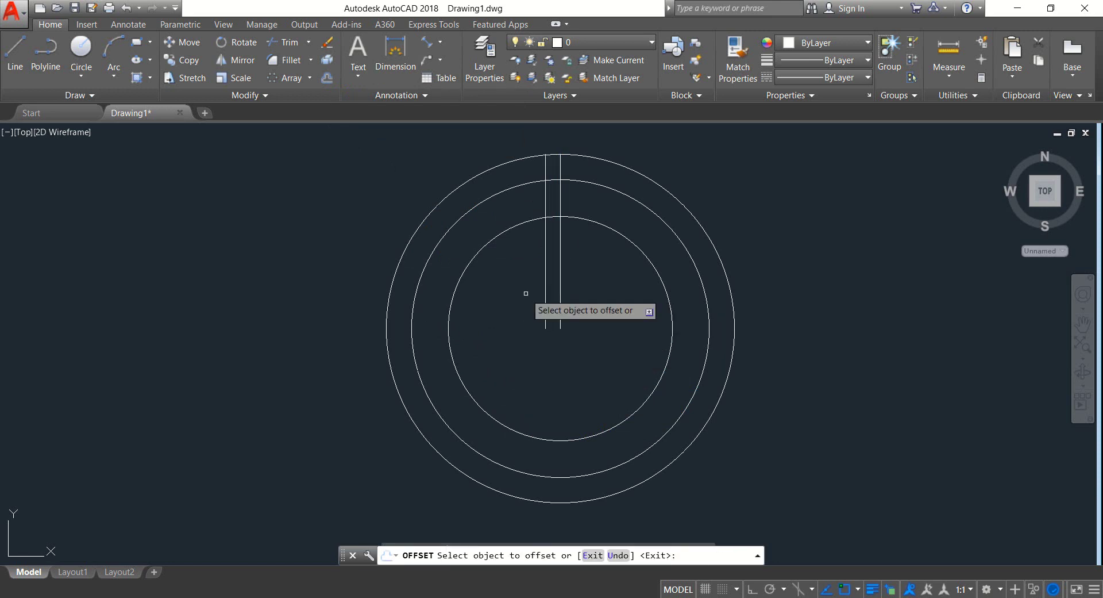
pyautogui.click(560, 281)
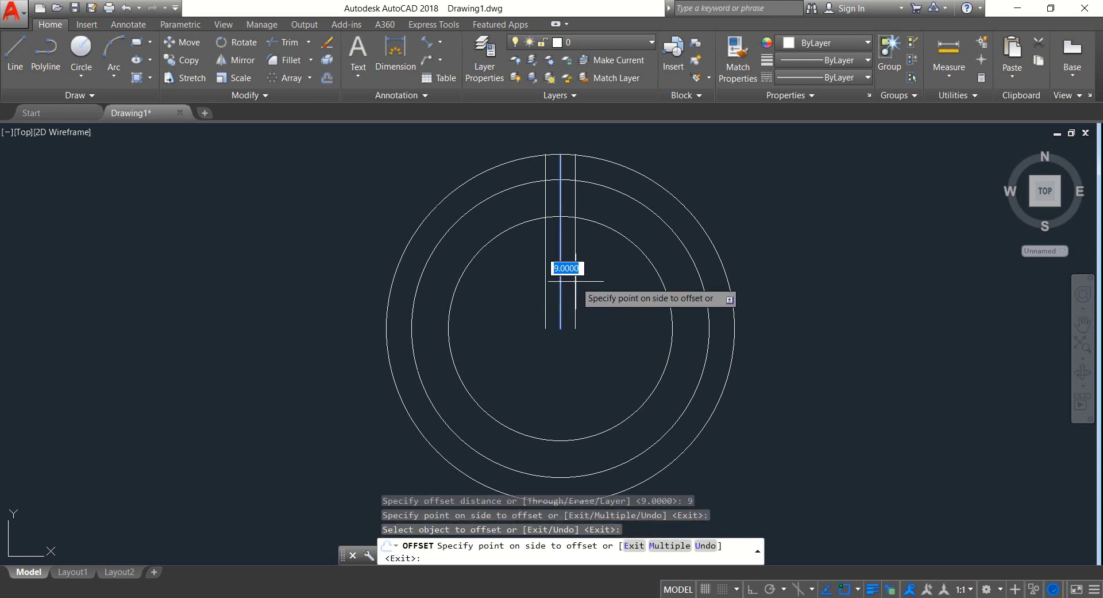
pyautogui.click(576, 281)
pyautogui.press('Return')
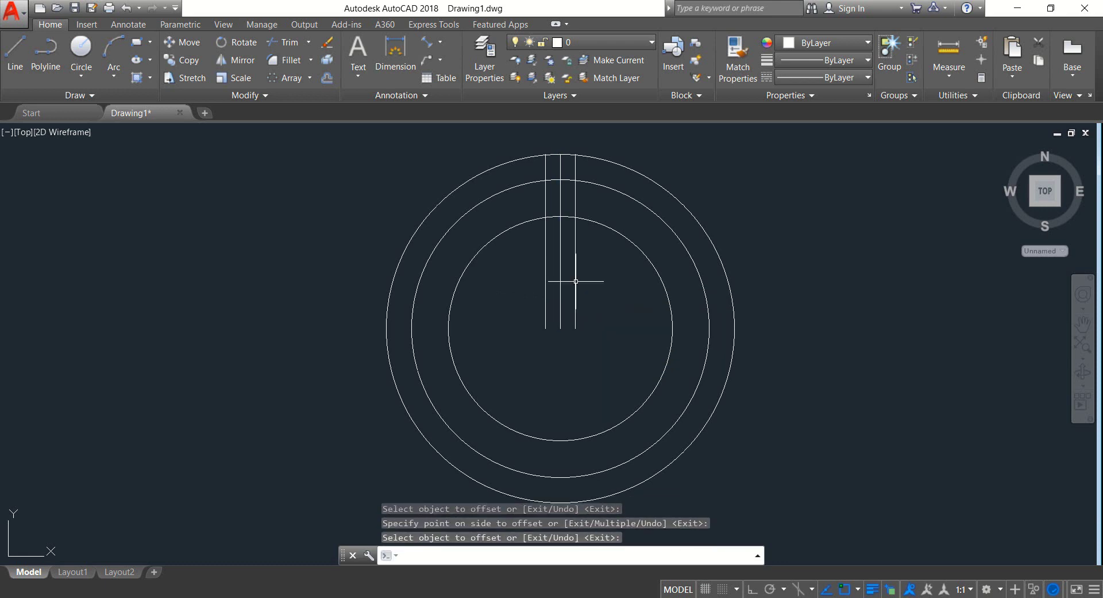
pyautogui.click(829, 422)
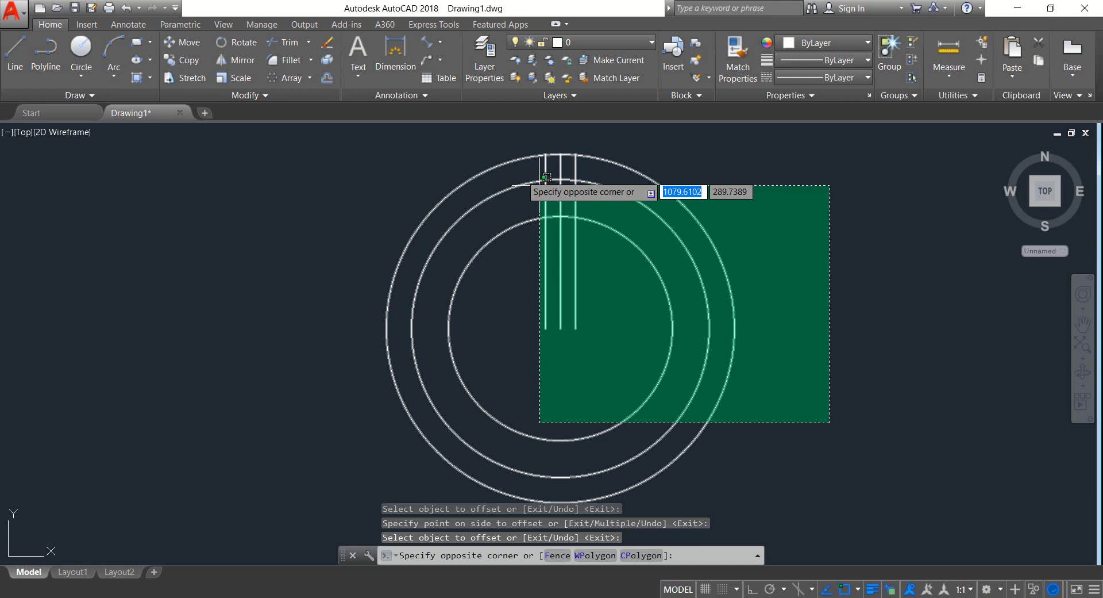
pyautogui.click(463, 137)
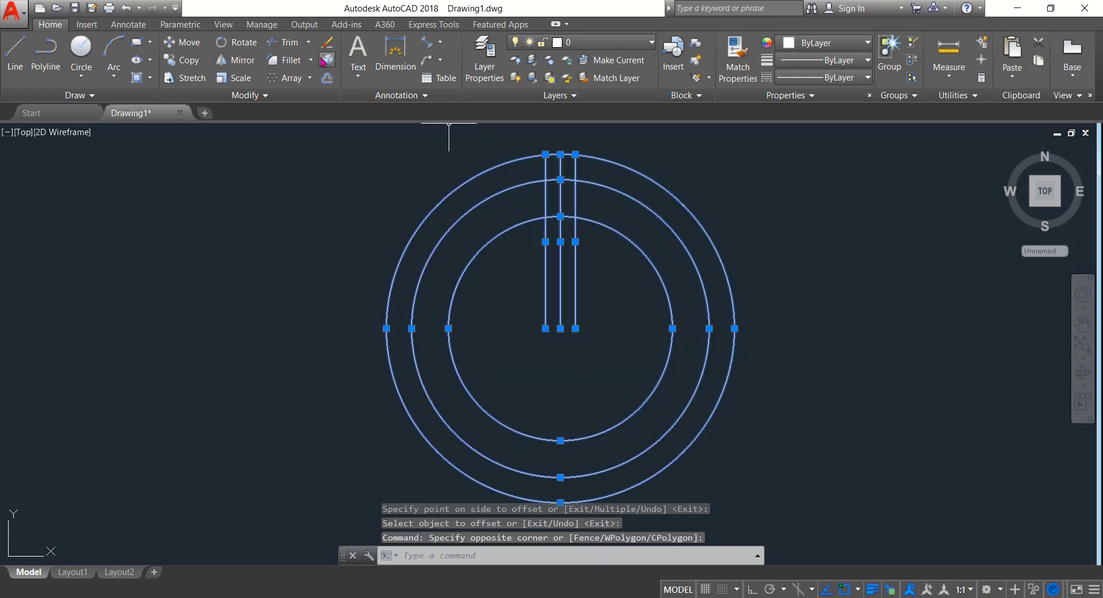
# Trim the outer circle and the slot lines against the selected geometry to start the tooth
pyautogui.click(286, 43)
pyautogui.press('Return')
pyautogui.click(723, 230)
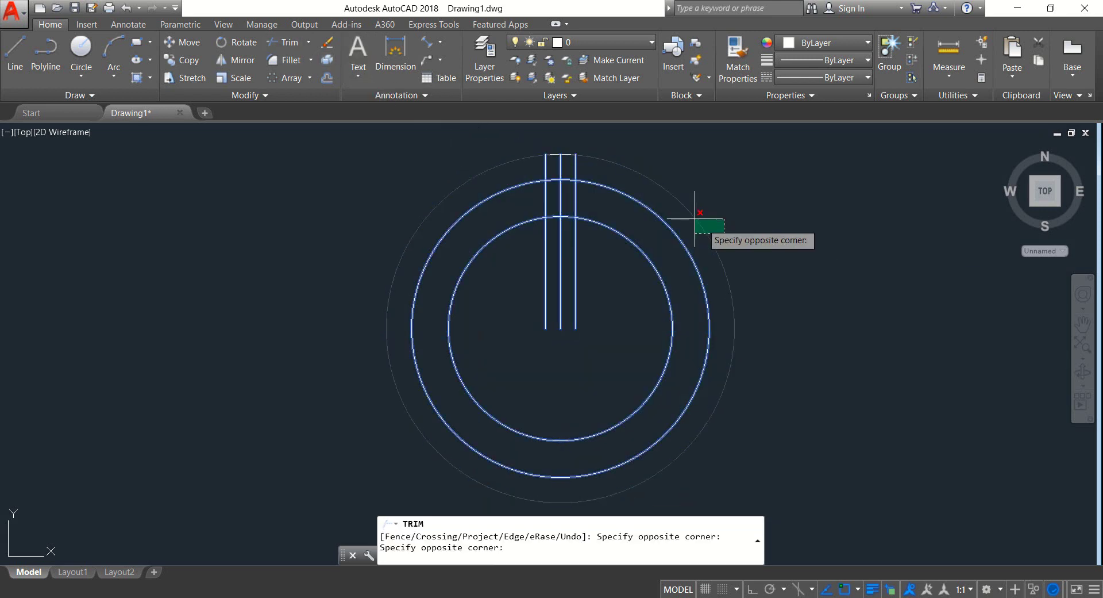
pyautogui.click(689, 214)
pyautogui.scroll(5, 574, 147)
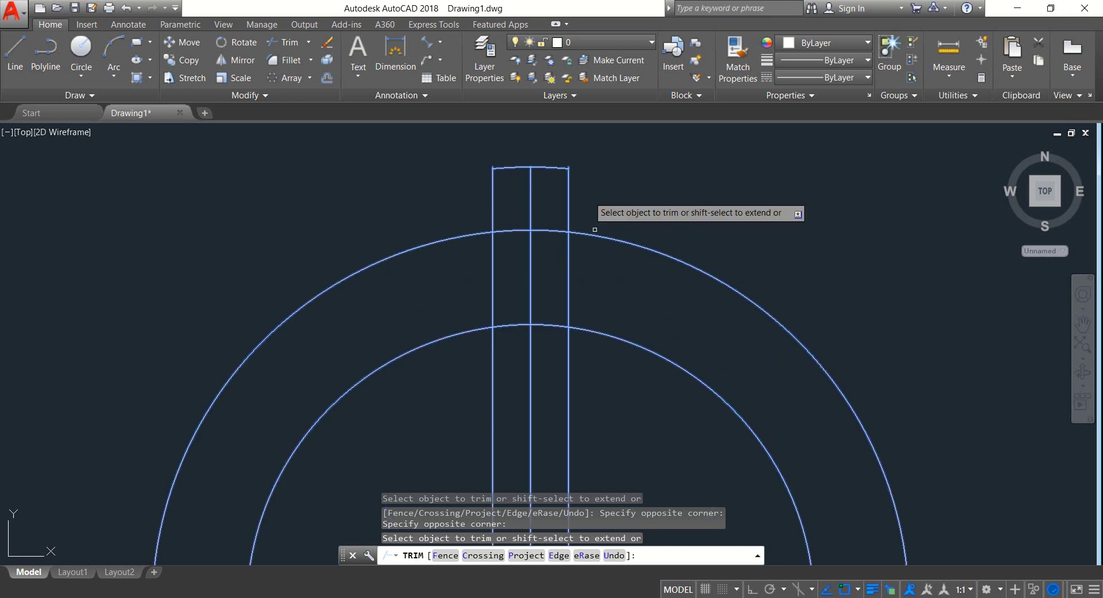
pyautogui.click(597, 286)
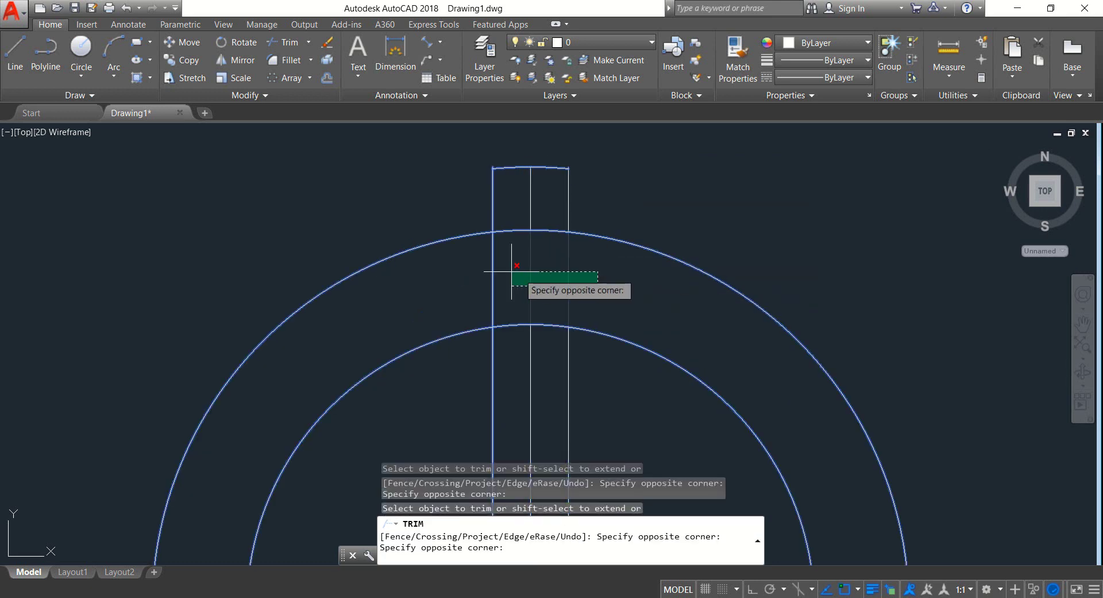
pyautogui.click(480, 256)
pyautogui.scroll(7, 542, 148)
pyautogui.scroll(3, 615, 221)
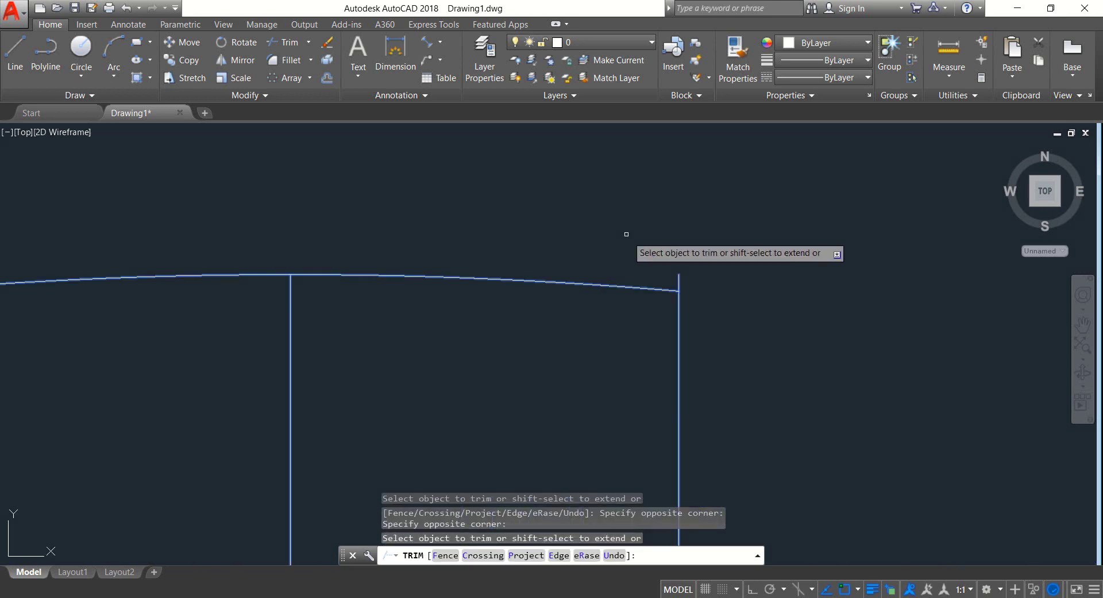
# Trim the remaining line pieces around the 18-wide tooth and end trimming
pyautogui.click(705, 279)
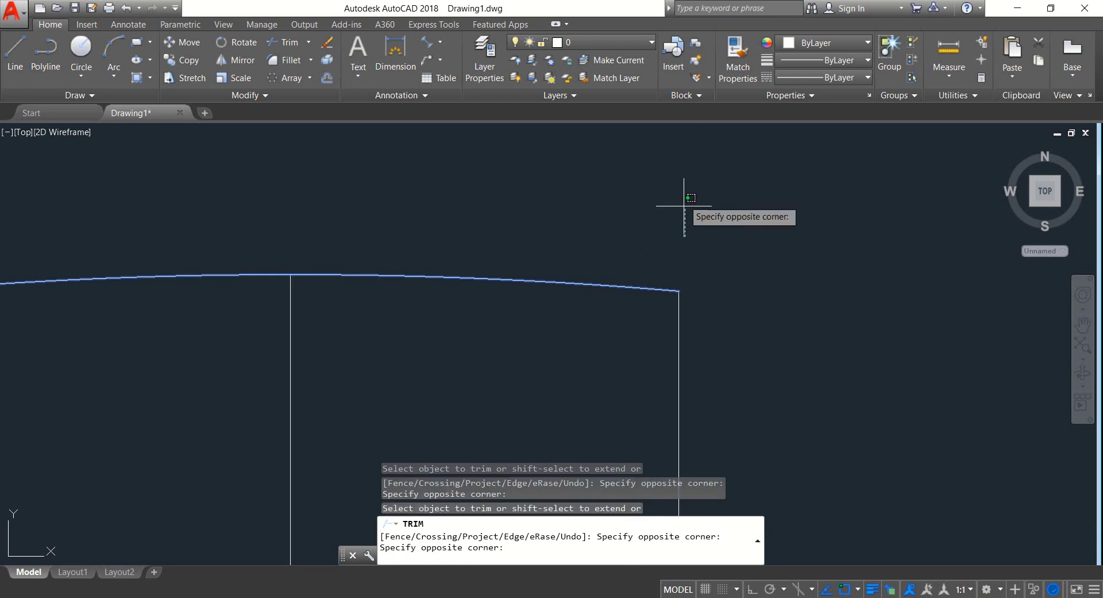
pyautogui.click(681, 227)
pyautogui.scroll(-4, 701, 248)
pyautogui.scroll(4, 372, 249)
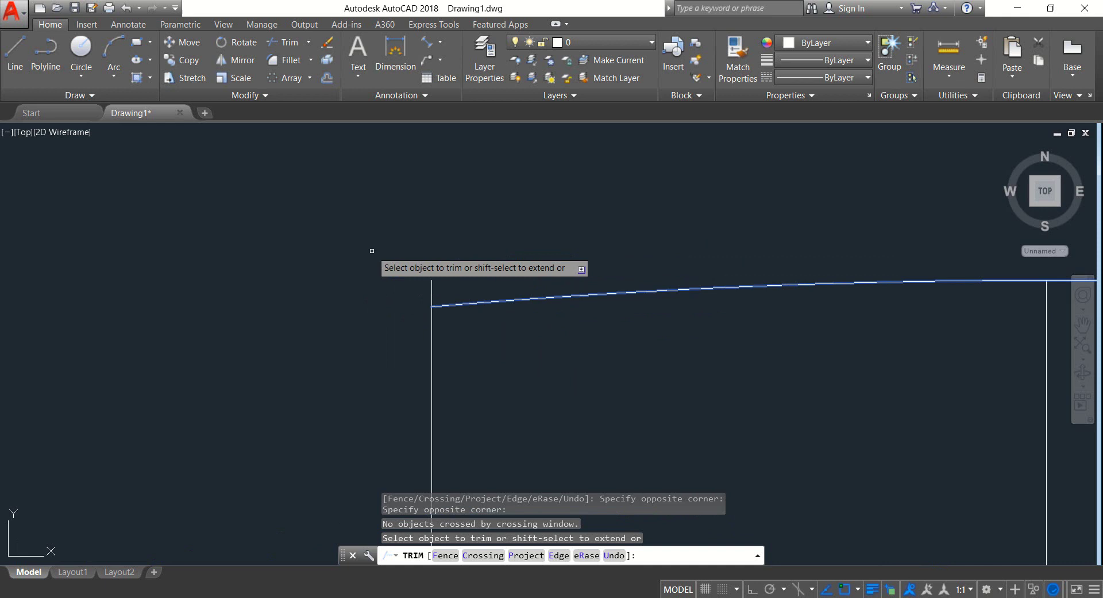
pyautogui.click(454, 282)
pyautogui.click(401, 270)
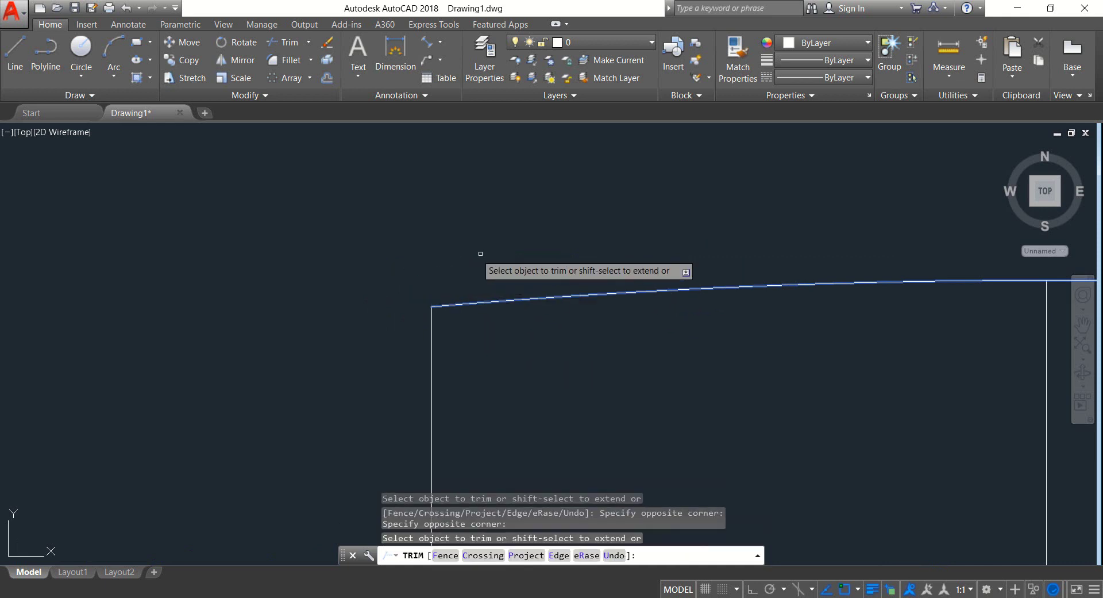
pyautogui.scroll(-7, 480, 254)
pyautogui.scroll(-2, 677, 289)
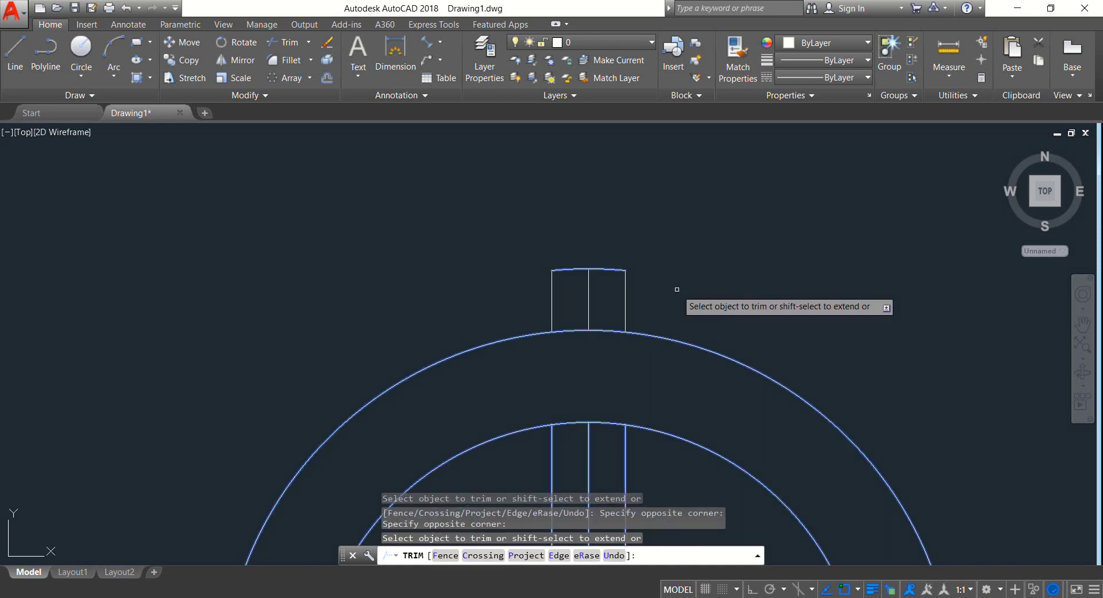
pyautogui.press('Return')
pyautogui.scroll(-2, 661, 290)
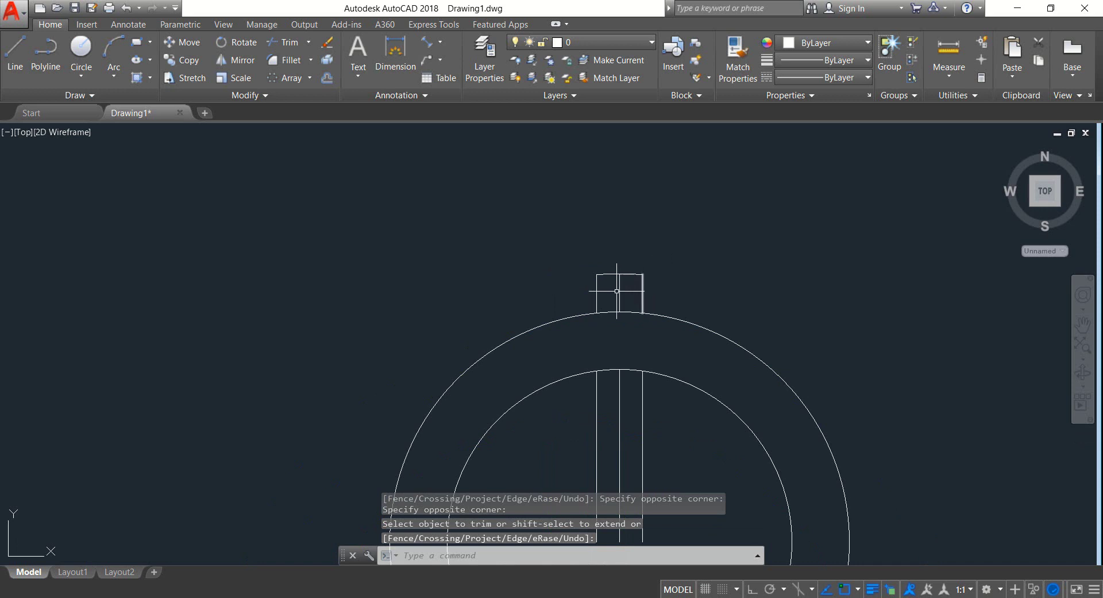
pyautogui.press('Return')
# Delete the short vertical line and the three leftover vertical construction lines
pyautogui.click(620, 292)
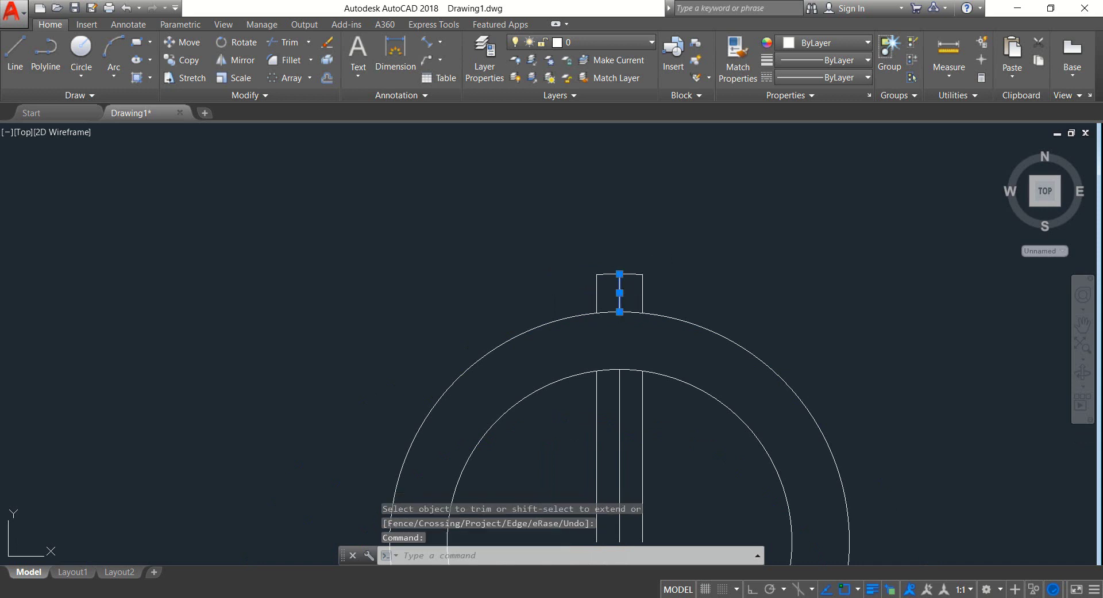
pyautogui.press('Delete')
pyautogui.moveTo(677, 357); pyautogui.dragTo(661, 249, button='middle')
pyautogui.click(659, 354)
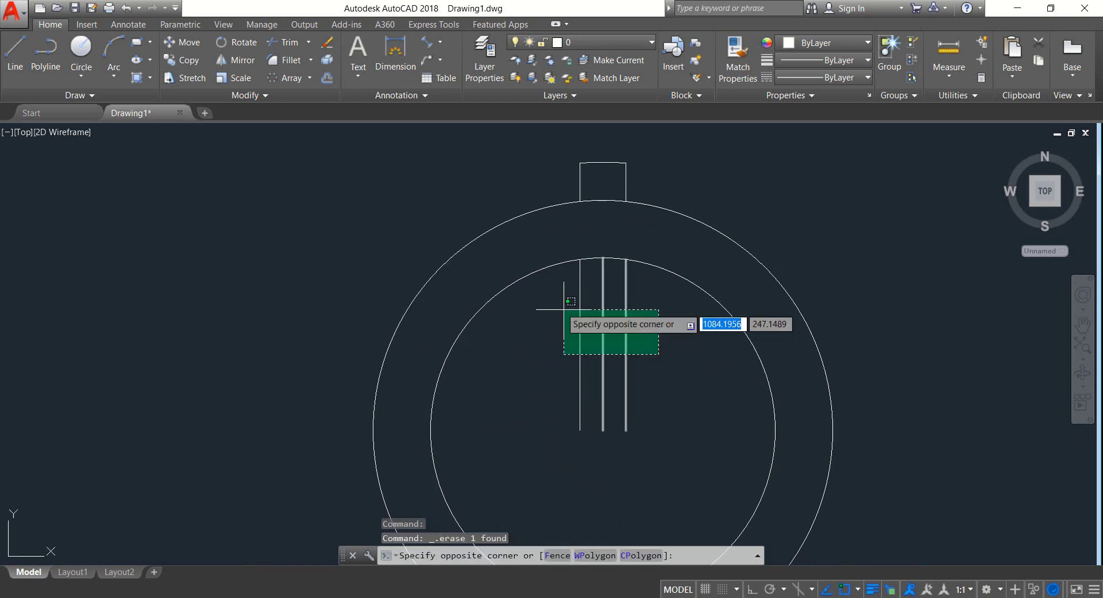
pyautogui.click(564, 309)
pyautogui.press('Delete')
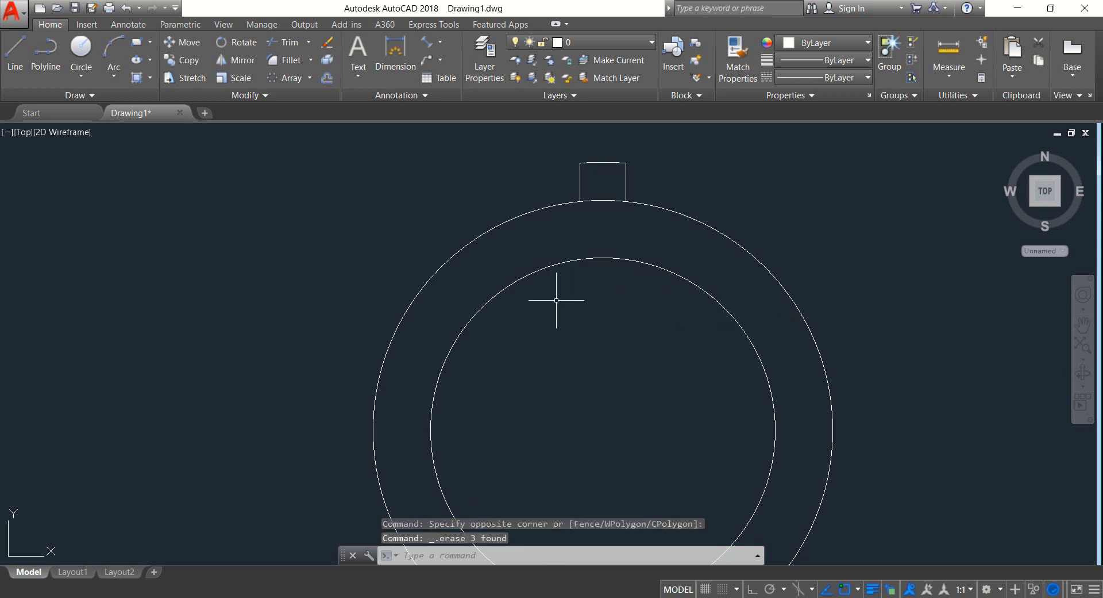
pyautogui.scroll(-2, 562, 302)
pyautogui.moveTo(561, 301); pyautogui.dragTo(559, 271, button='middle')
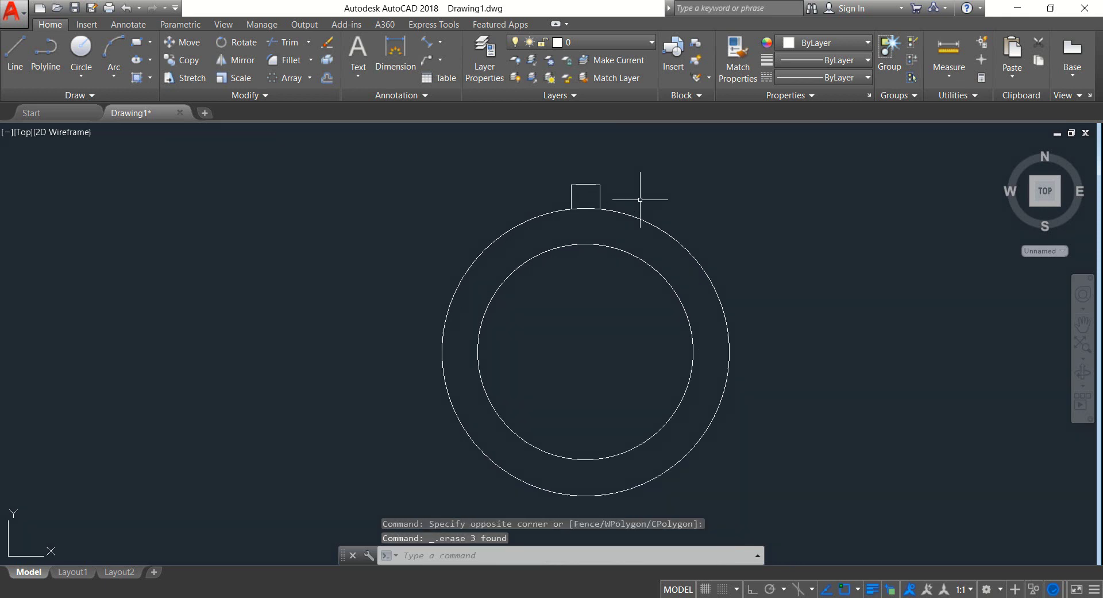
# Polar-array the square tooth 24 times around the circles' centre
pyautogui.click(609, 202)
pyautogui.click(566, 159)
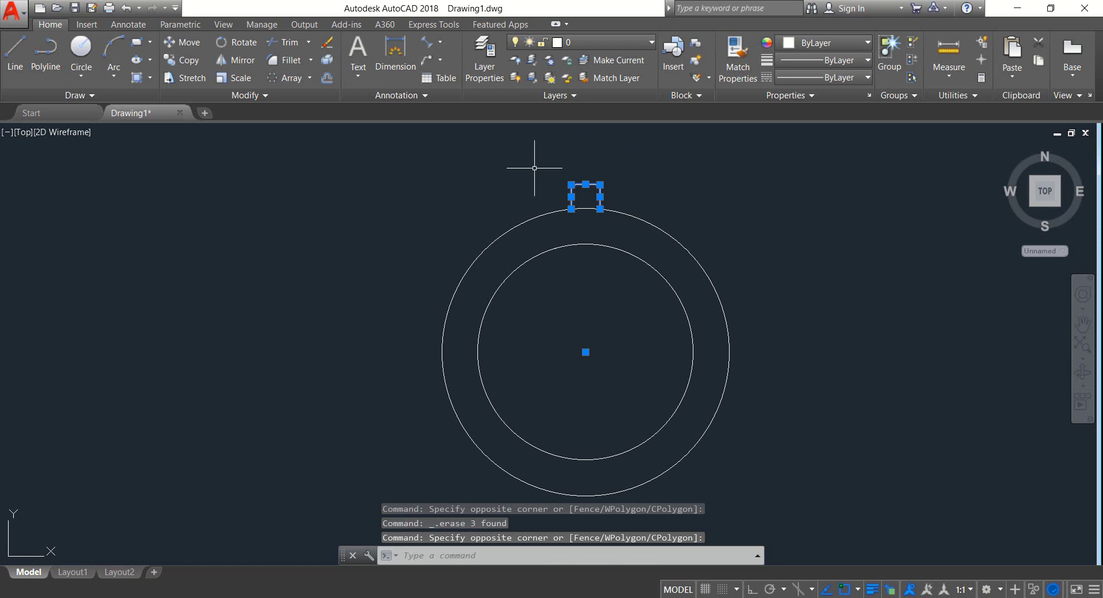
pyautogui.click(310, 78)
pyautogui.click(313, 158)
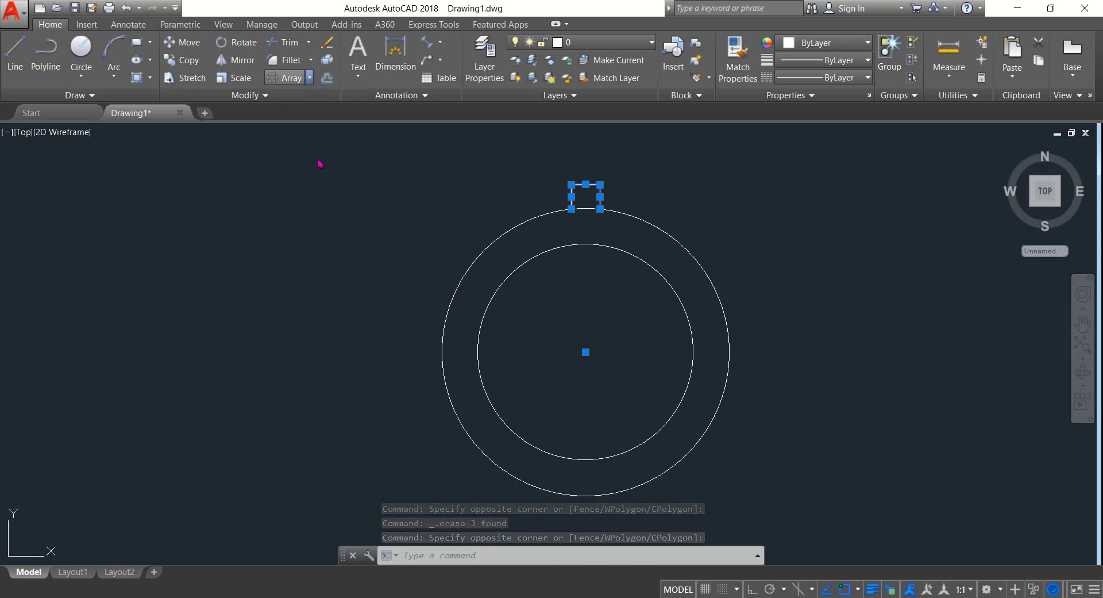
pyautogui.click(586, 351)
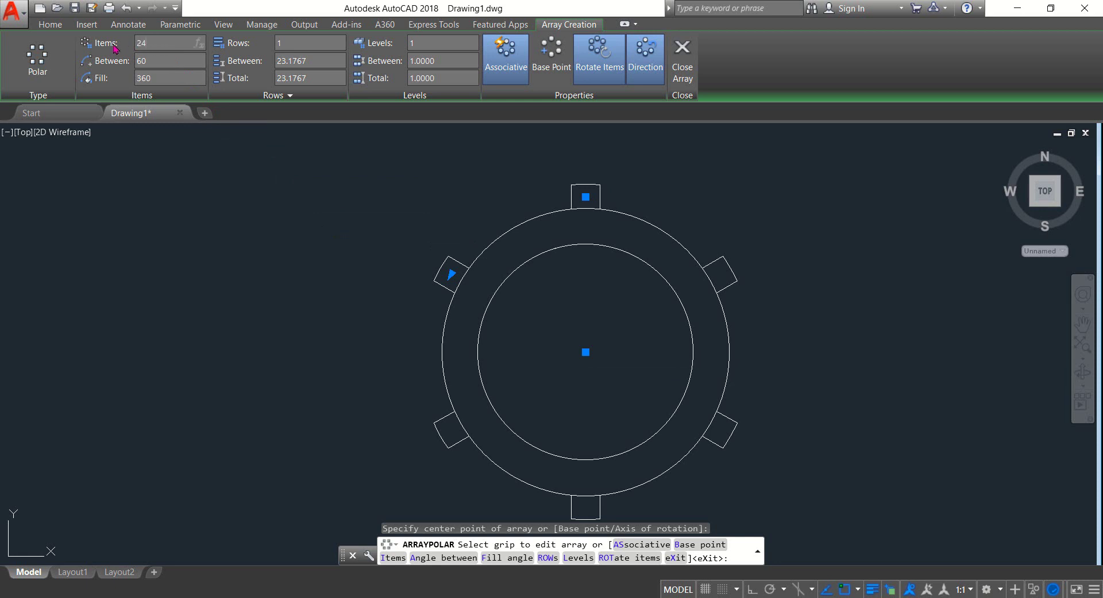
pyautogui.press('Return')
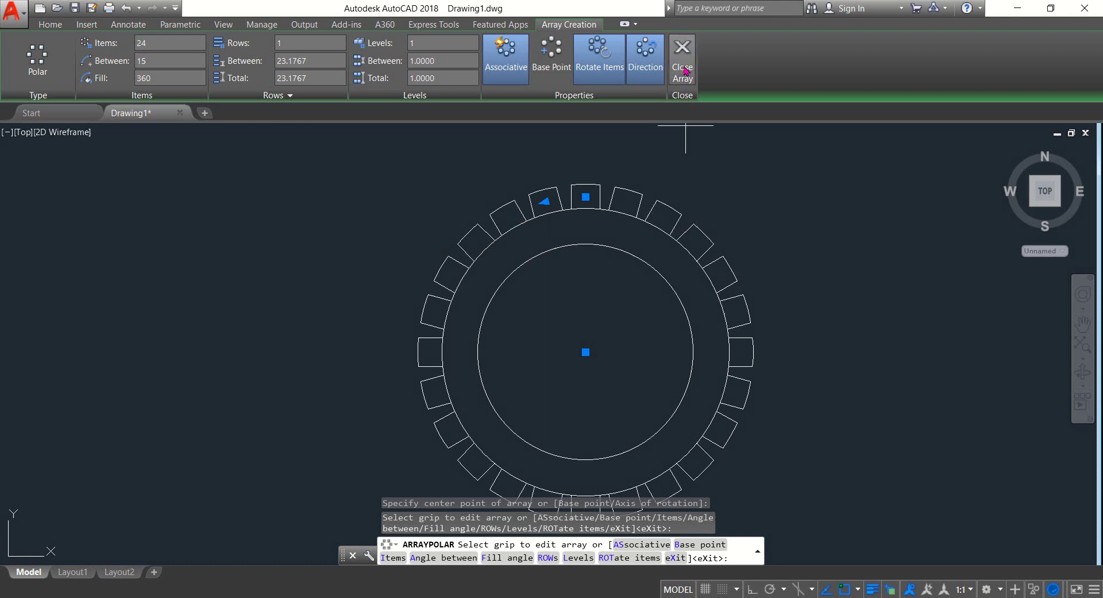
pyautogui.click(684, 70)
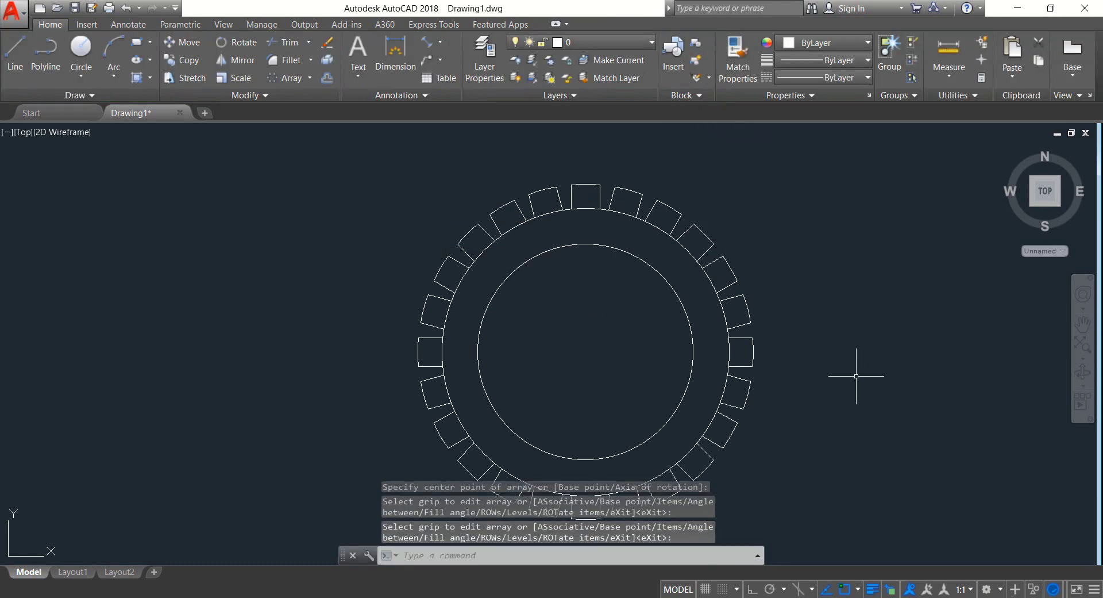
# Window-select the tooth array and the circles
pyautogui.scroll(-2, 856, 376)
pyautogui.moveTo(850, 375); pyautogui.dragTo(836, 371, button='middle')
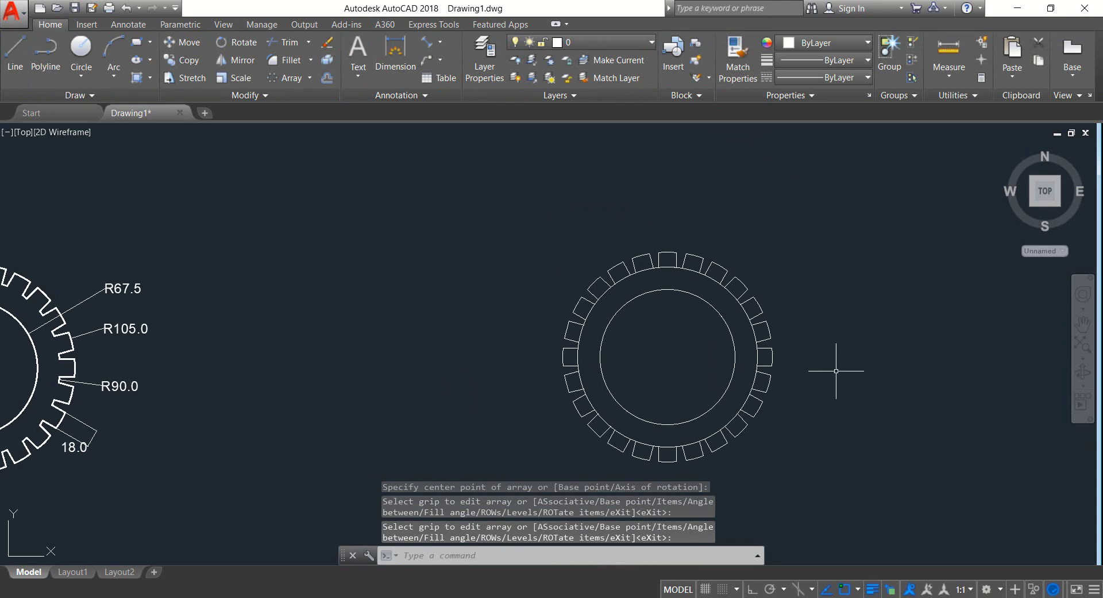
pyautogui.click(852, 493)
pyautogui.click(518, 220)
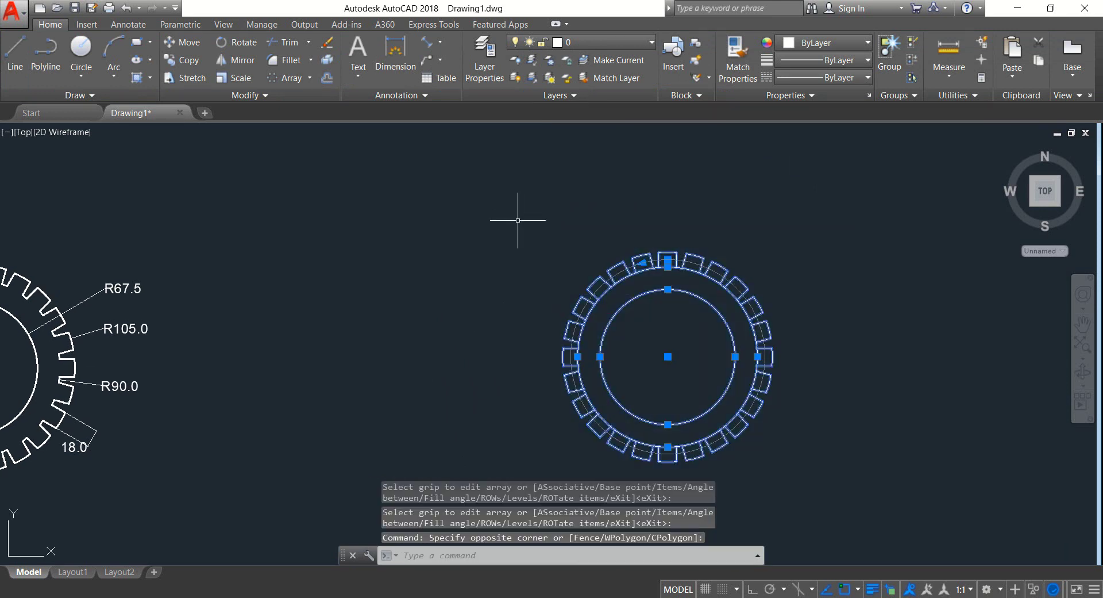
# Explode the tooth array with EX, then window-select all the teeth and circles
pyautogui.write('ex')
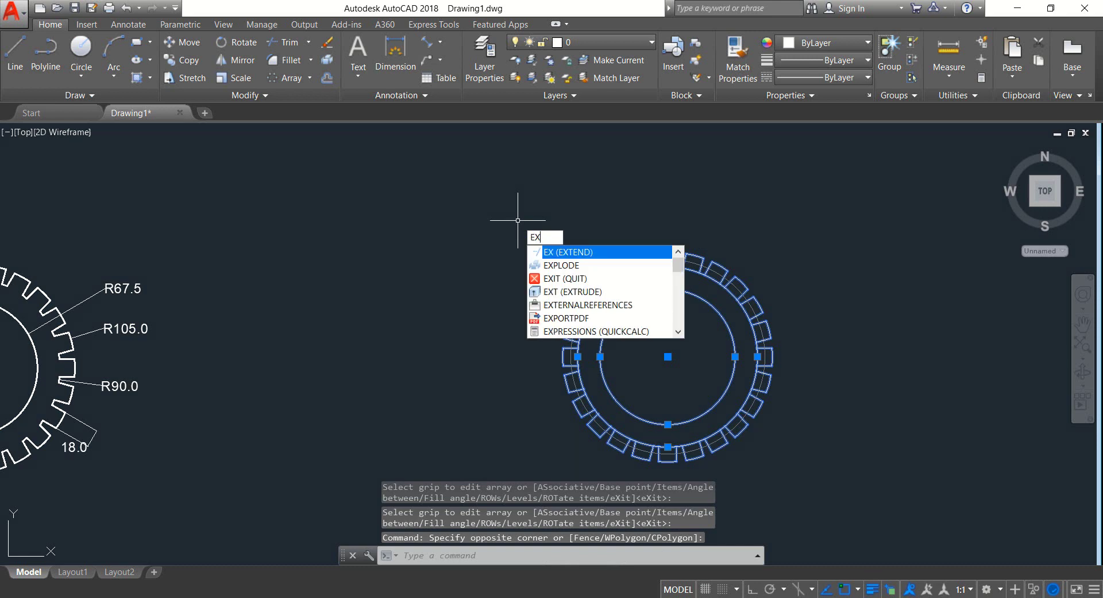
pyautogui.press('Down')
pyautogui.press('Return')
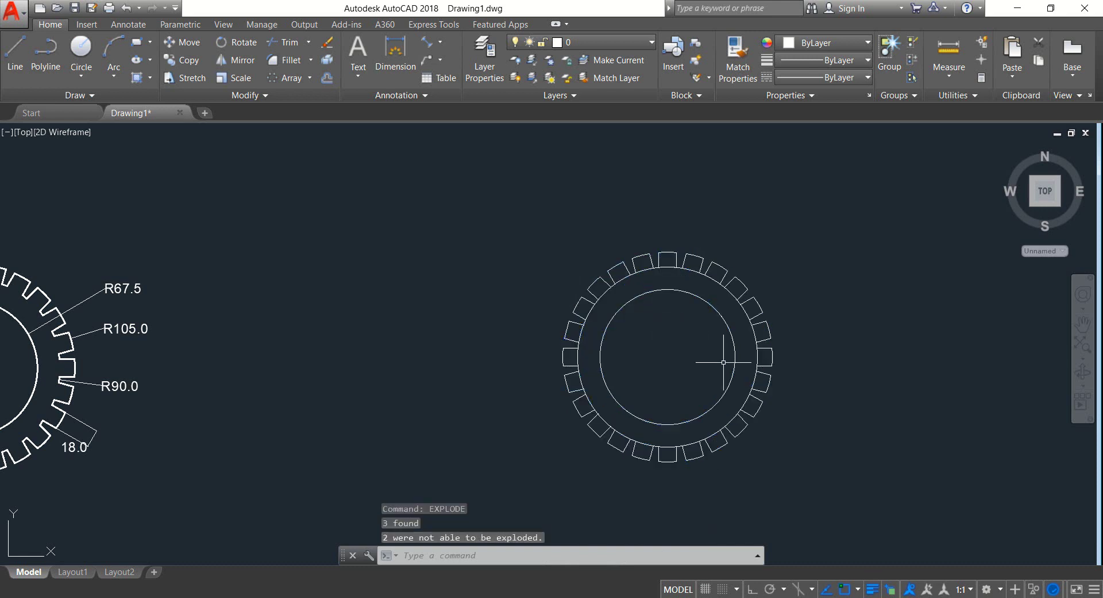
pyautogui.scroll(3, 723, 362)
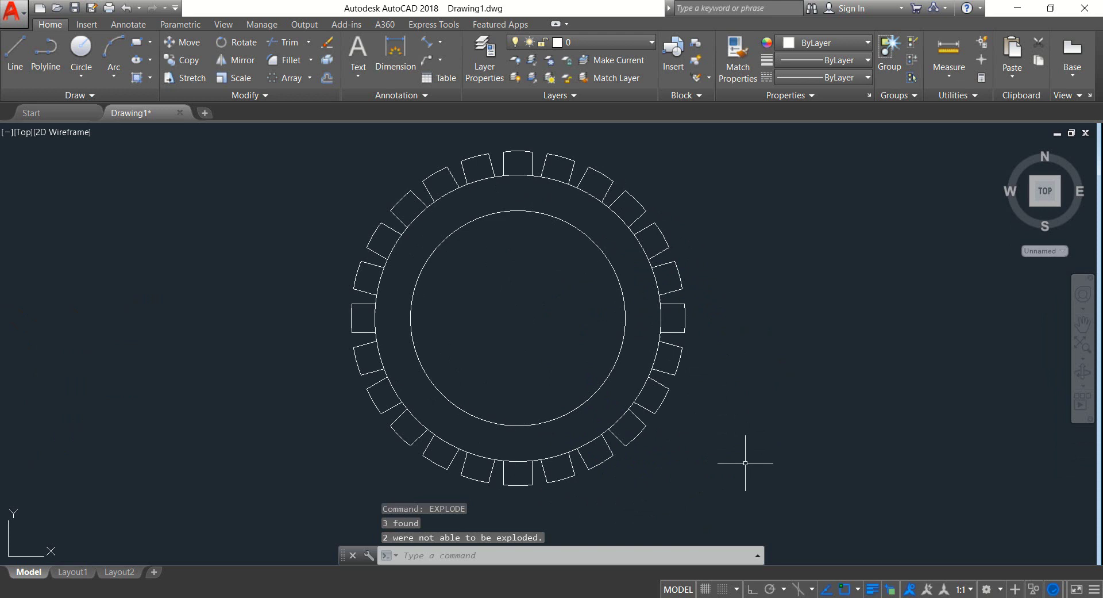
pyautogui.click(779, 499)
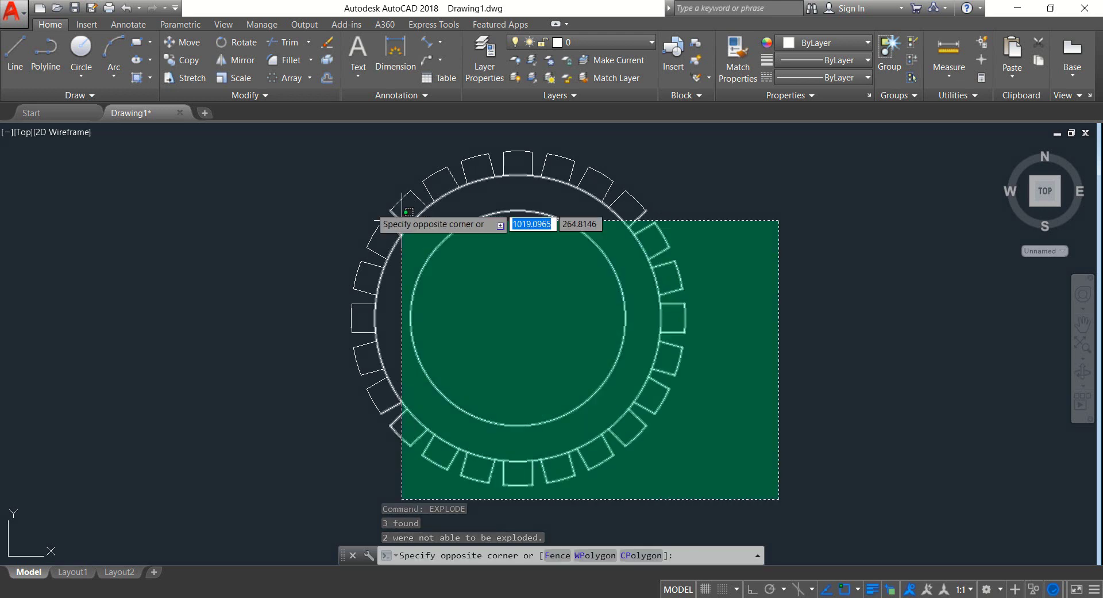
pyautogui.click(275, 146)
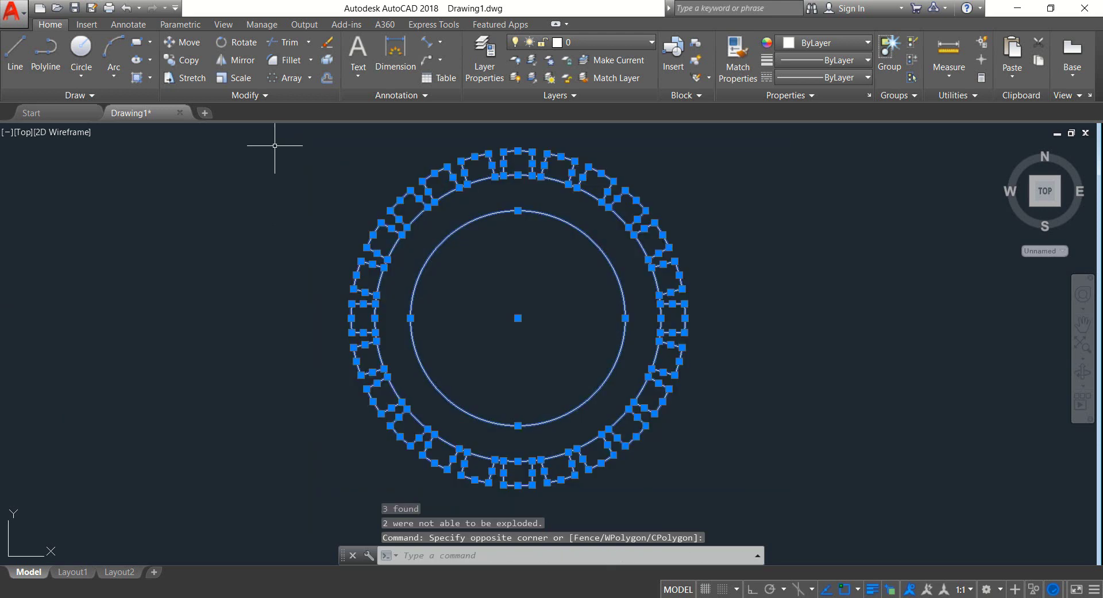
# Trim the outer-circle arc beneath the top, upper-left and left teeth
pyautogui.click(288, 46)
pyautogui.scroll(3, 516, 168)
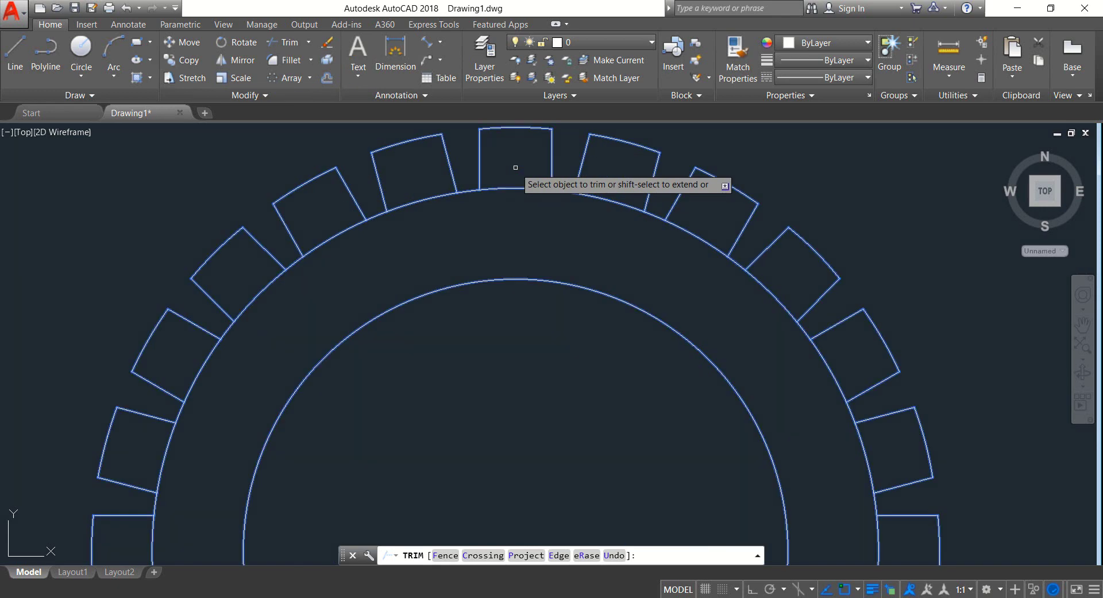
pyautogui.click(532, 212)
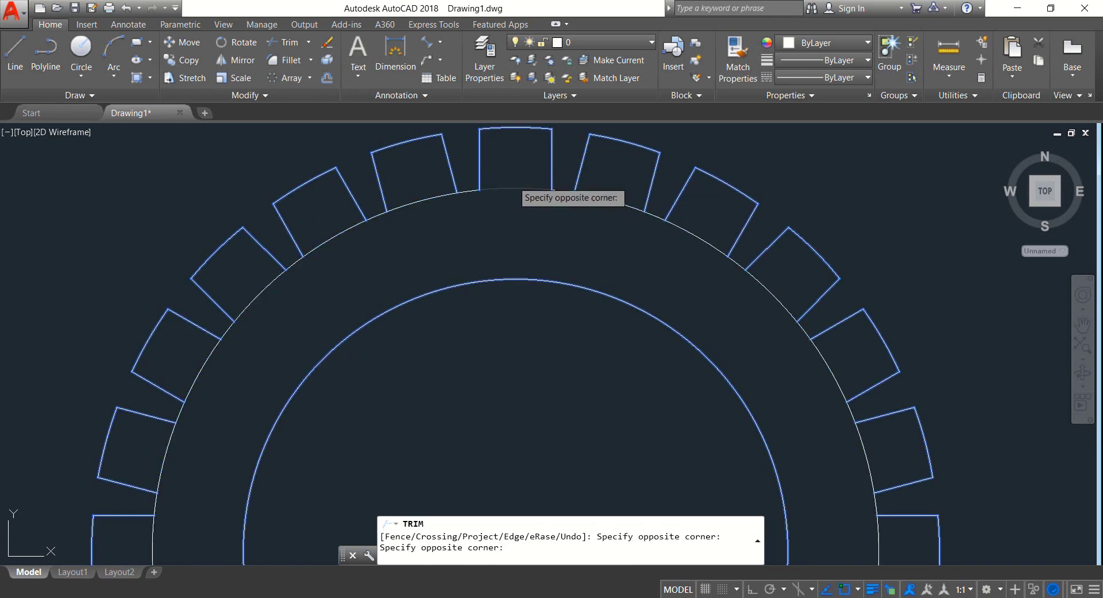
pyautogui.click(512, 181)
pyautogui.click(447, 217)
pyautogui.click(415, 198)
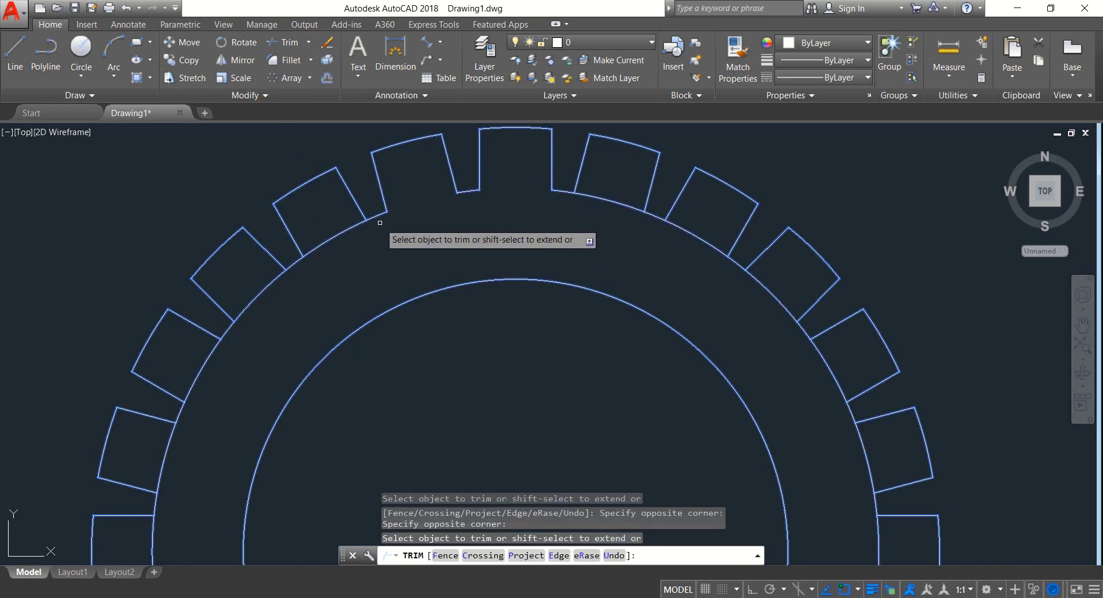
pyautogui.click(359, 240)
pyautogui.click(299, 291)
pyautogui.click(274, 289)
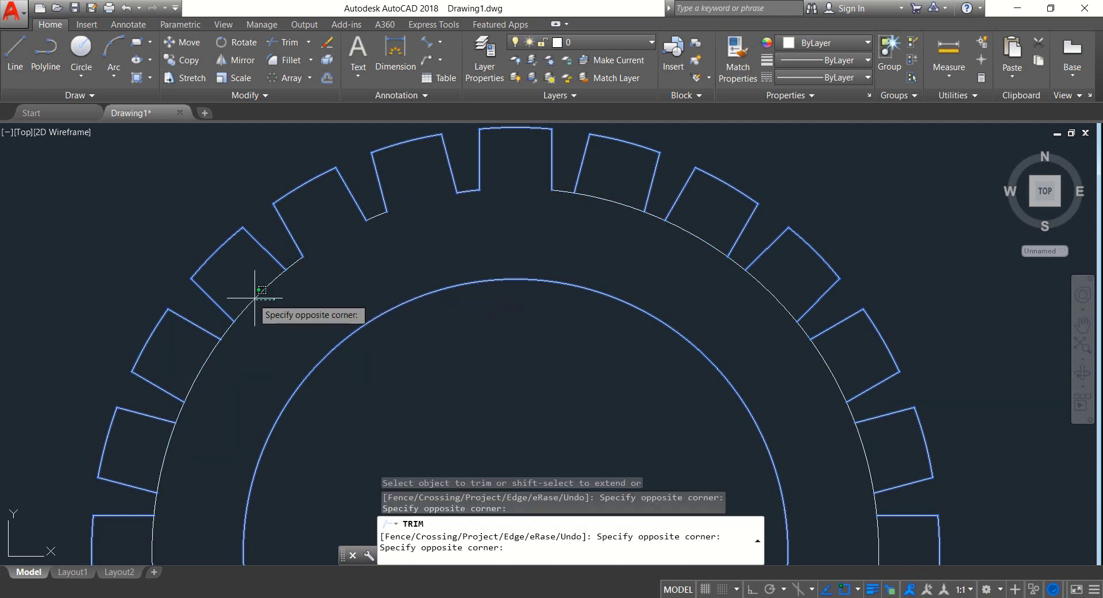
pyautogui.click(254, 298)
pyautogui.click(195, 345)
pyautogui.click(189, 369)
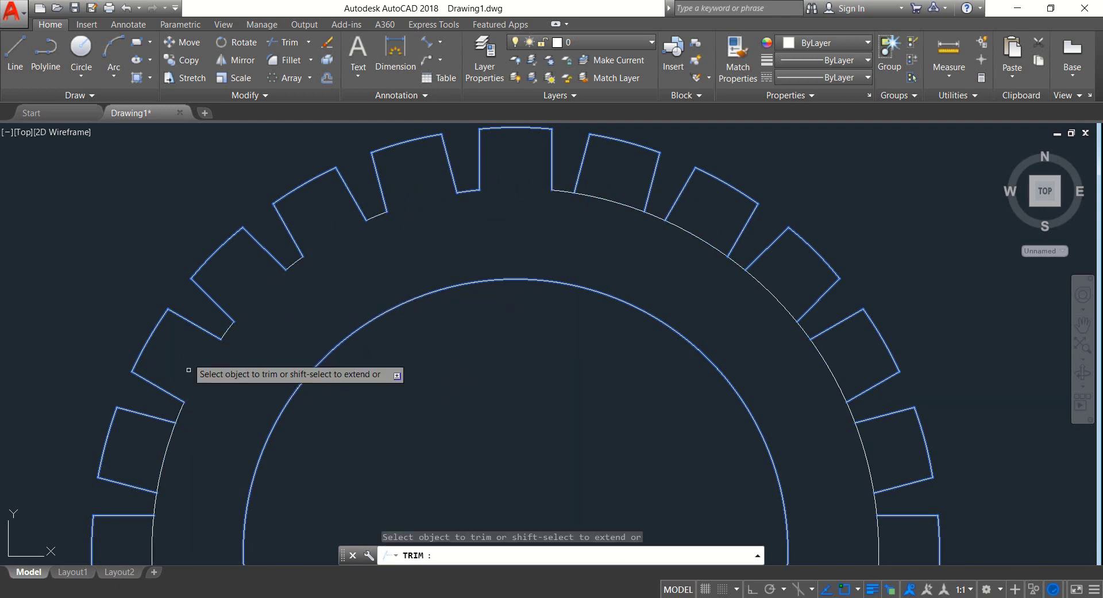
pyautogui.click(180, 450)
pyautogui.click(152, 454)
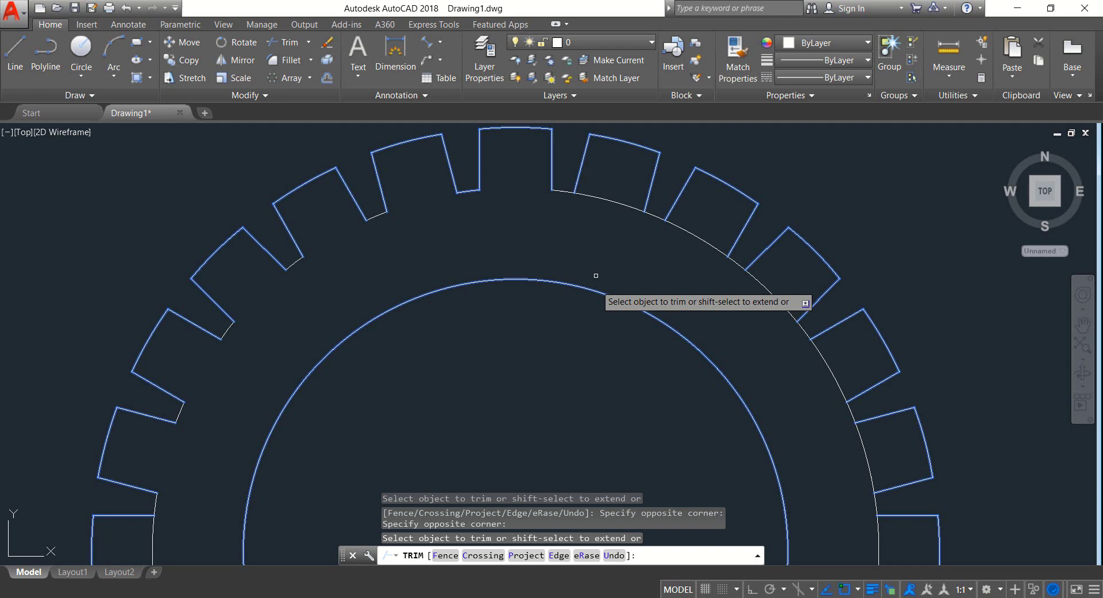
# Trim the outer-circle arc beneath the upper-right, right and lower-right teeth
pyautogui.click(607, 188)
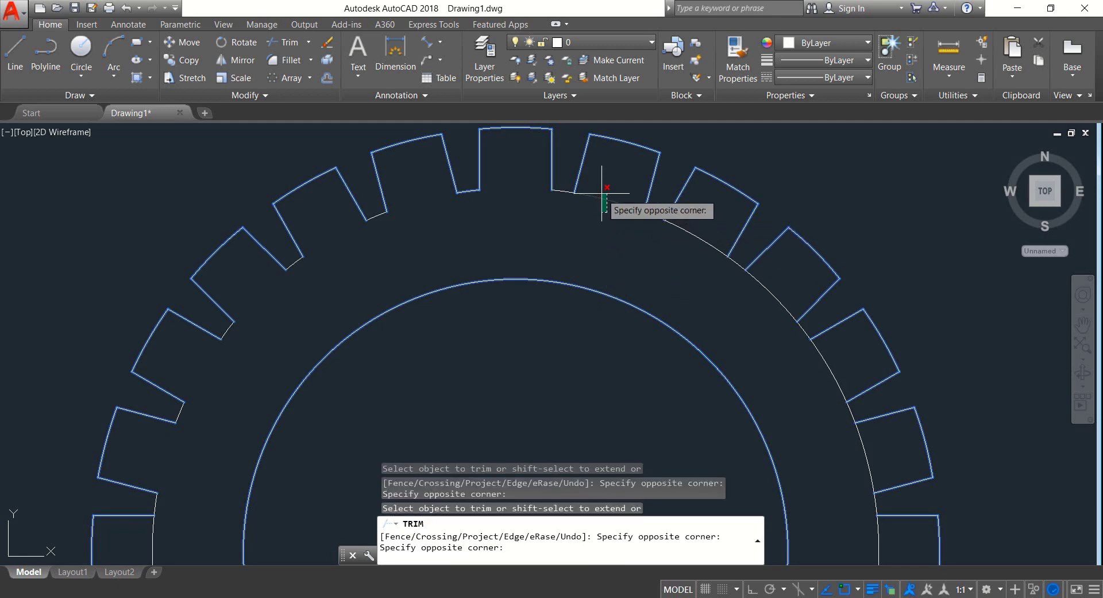
pyautogui.click(632, 221)
pyautogui.click(714, 246)
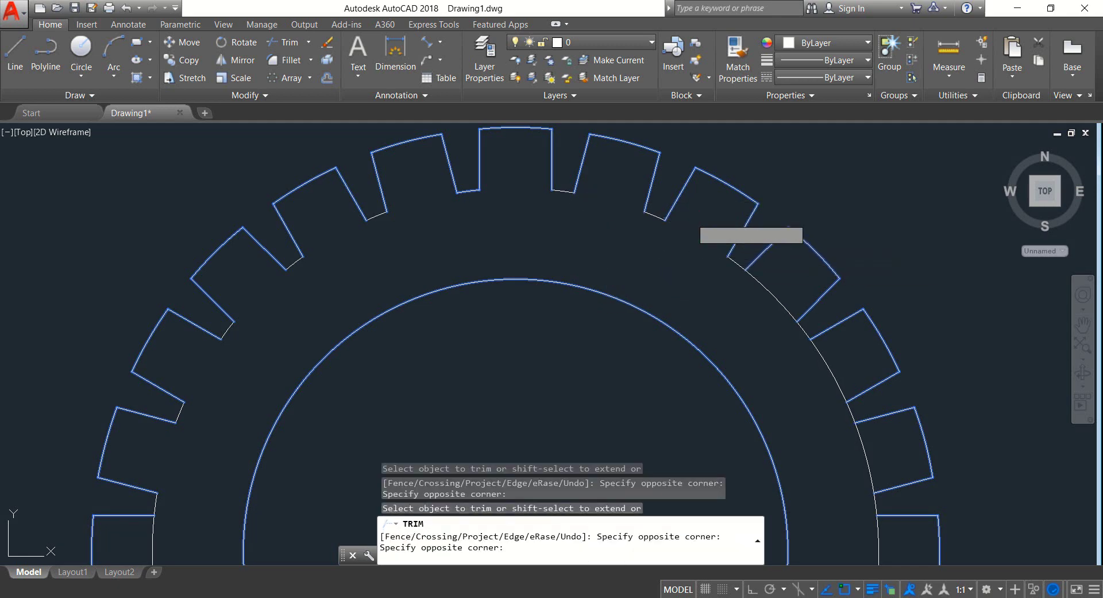
pyautogui.click(784, 291)
pyautogui.click(742, 299)
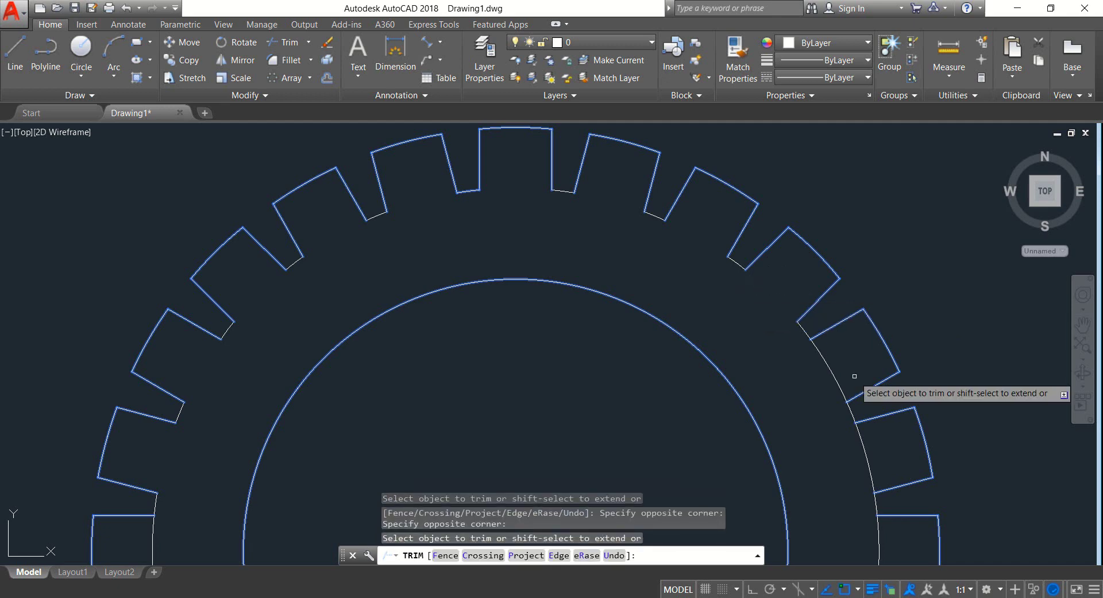
pyautogui.click(855, 376)
pyautogui.click(799, 367)
pyautogui.click(887, 459)
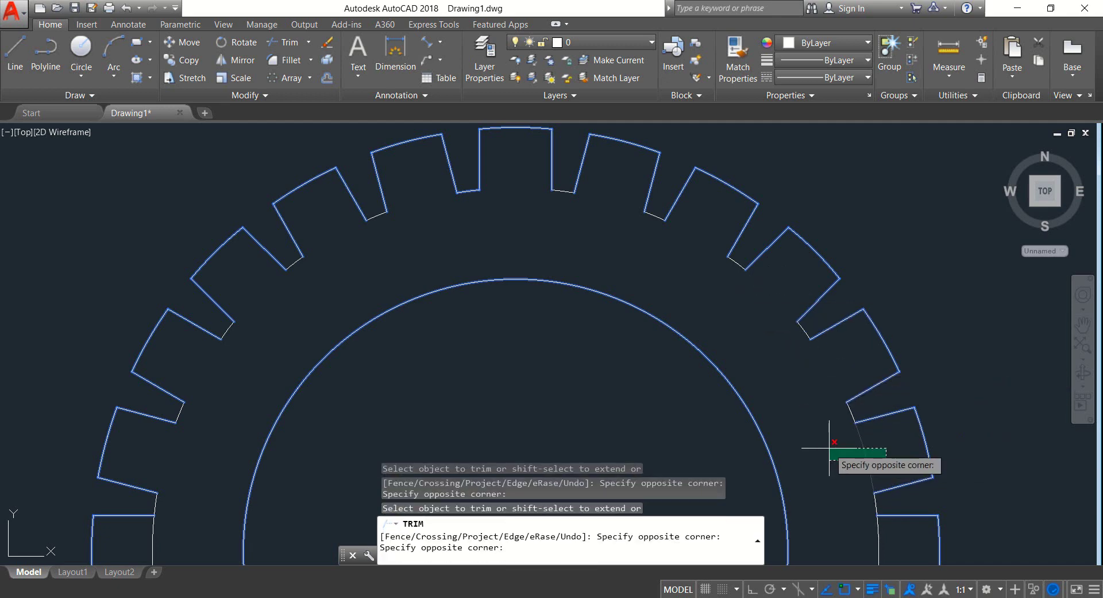
pyautogui.click(830, 447)
pyautogui.moveTo(801, 443)
pyautogui.mouseDown(button='middle')
pyautogui.moveTo(783, 288)
pyautogui.moveTo(796, 235)
pyautogui.moveTo(815, 338)
pyautogui.moveTo(823, 196)
pyautogui.mouseUp(button='middle')
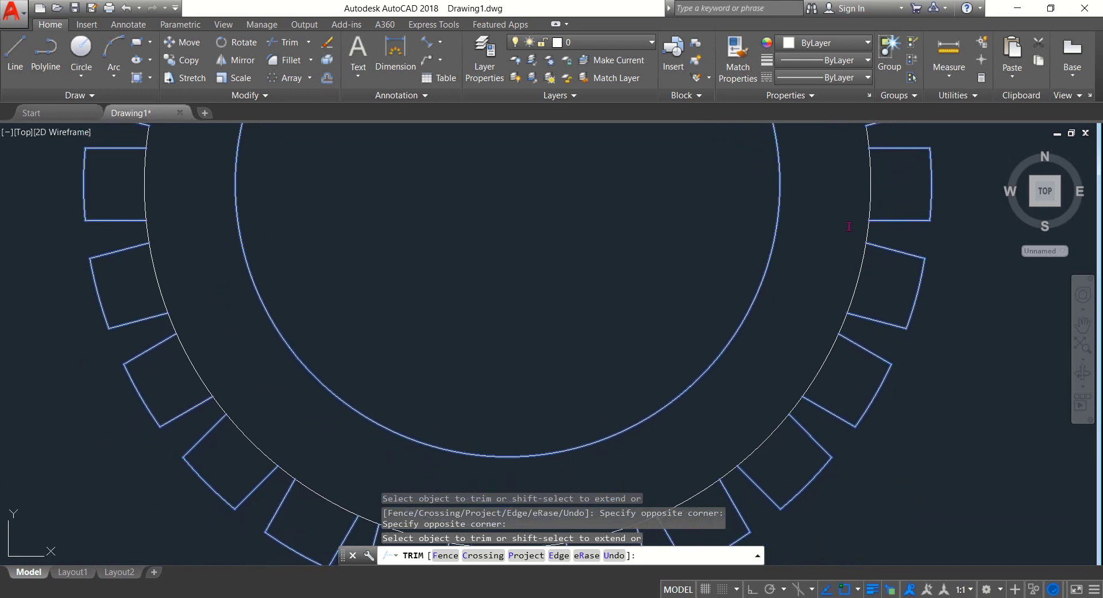
# Trim the ring arcs inside the remaining right-side teeth
pyautogui.click(888, 180)
pyautogui.click(860, 276)
pyautogui.click(857, 290)
pyautogui.click(829, 281)
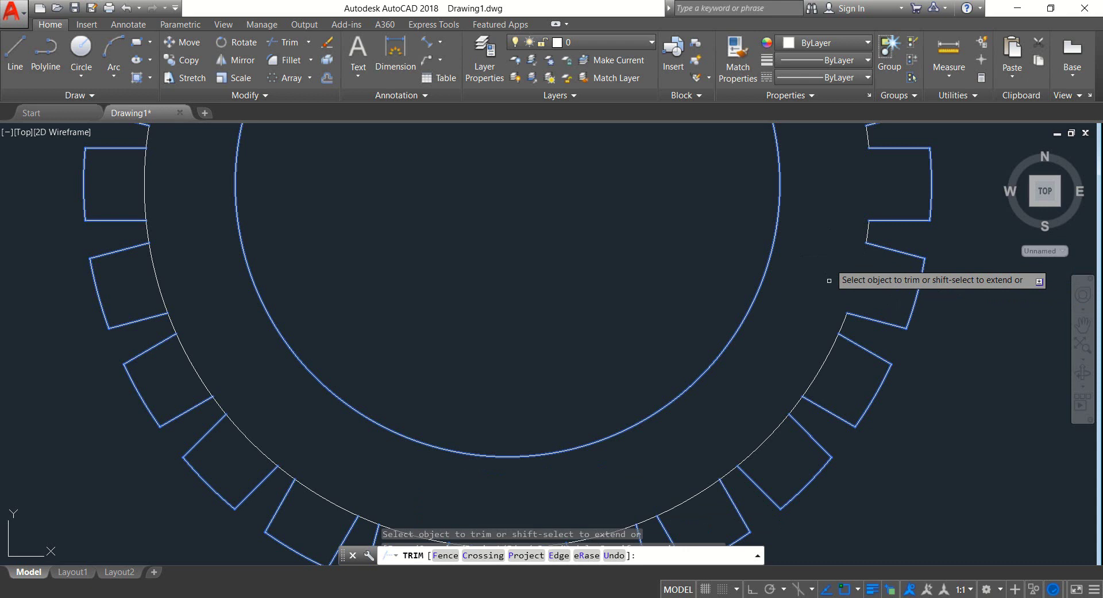
pyautogui.click(834, 376)
pyautogui.click(806, 347)
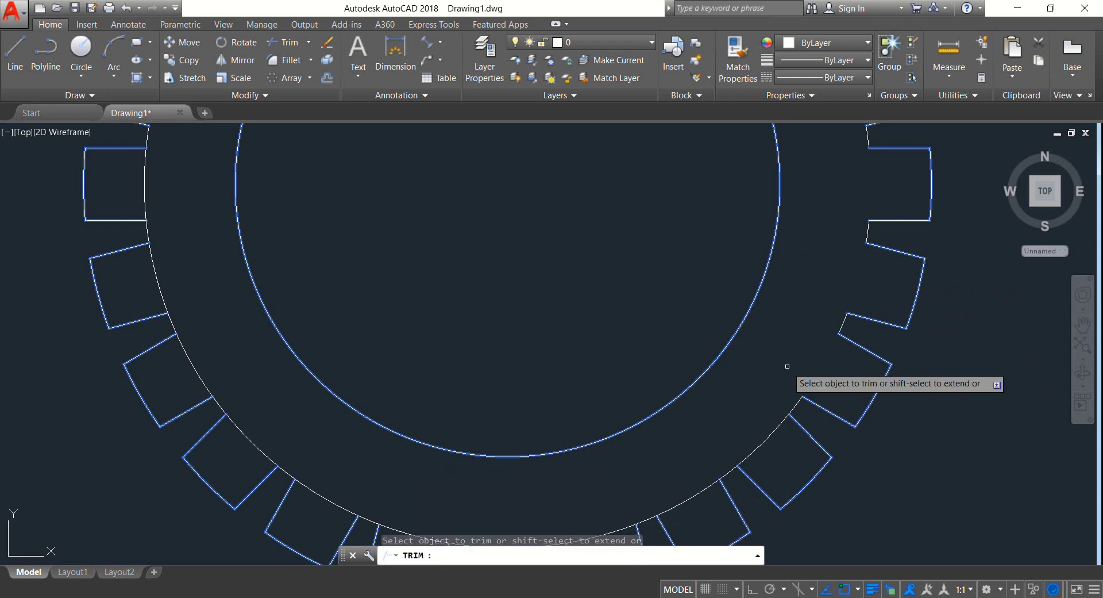
pyautogui.click(771, 442)
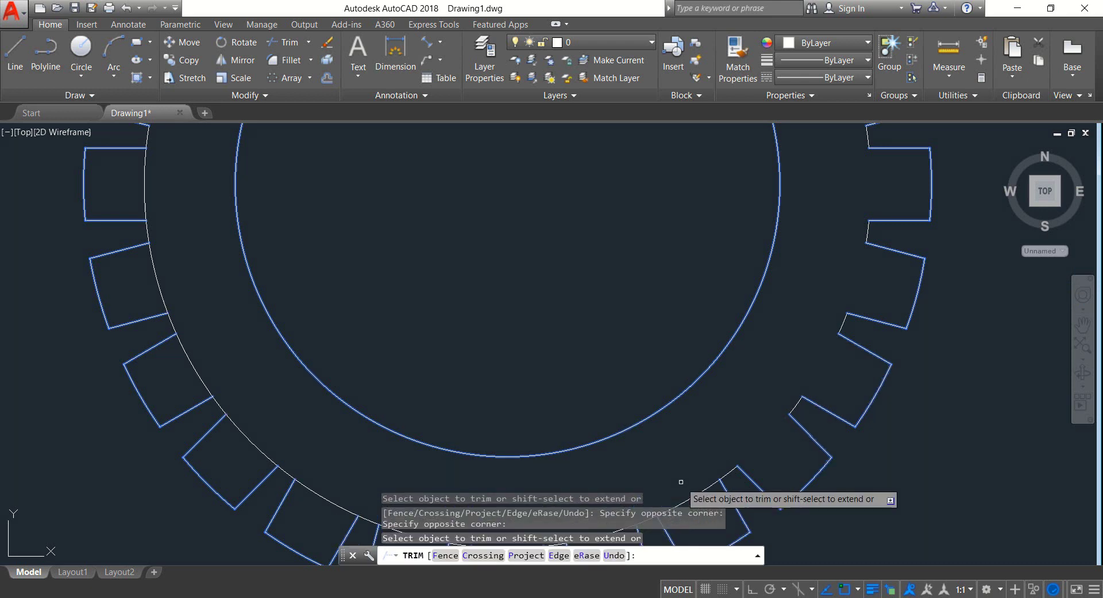
# Trim the ring arcs inside the upper-left, left and lower-left teeth
pyautogui.click(162, 190)
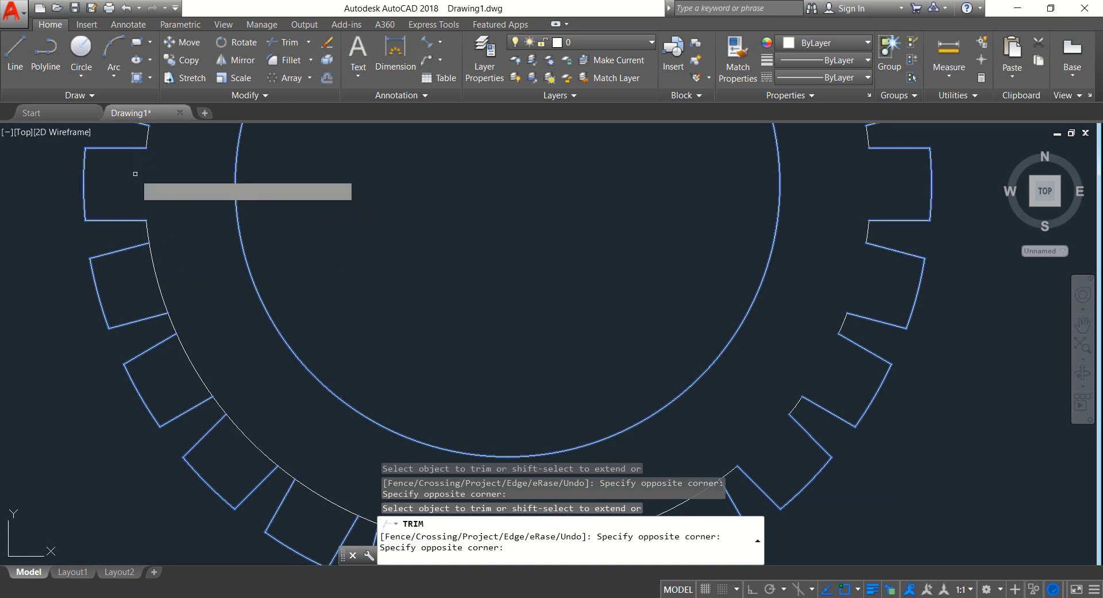
pyautogui.click(135, 173)
pyautogui.click(170, 266)
pyautogui.click(146, 270)
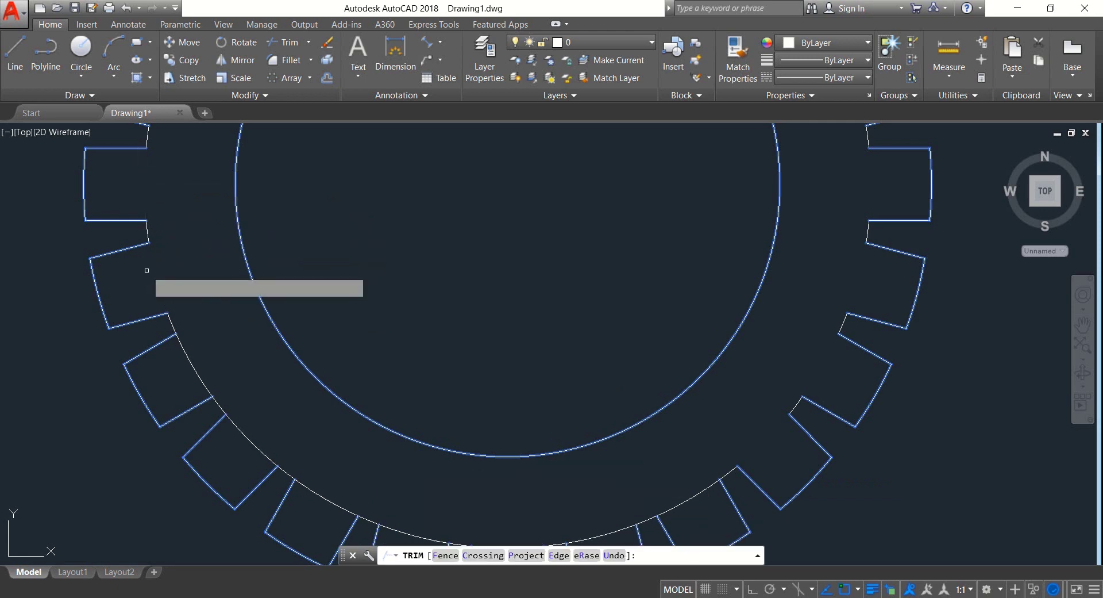
pyautogui.click(208, 356)
pyautogui.click(184, 362)
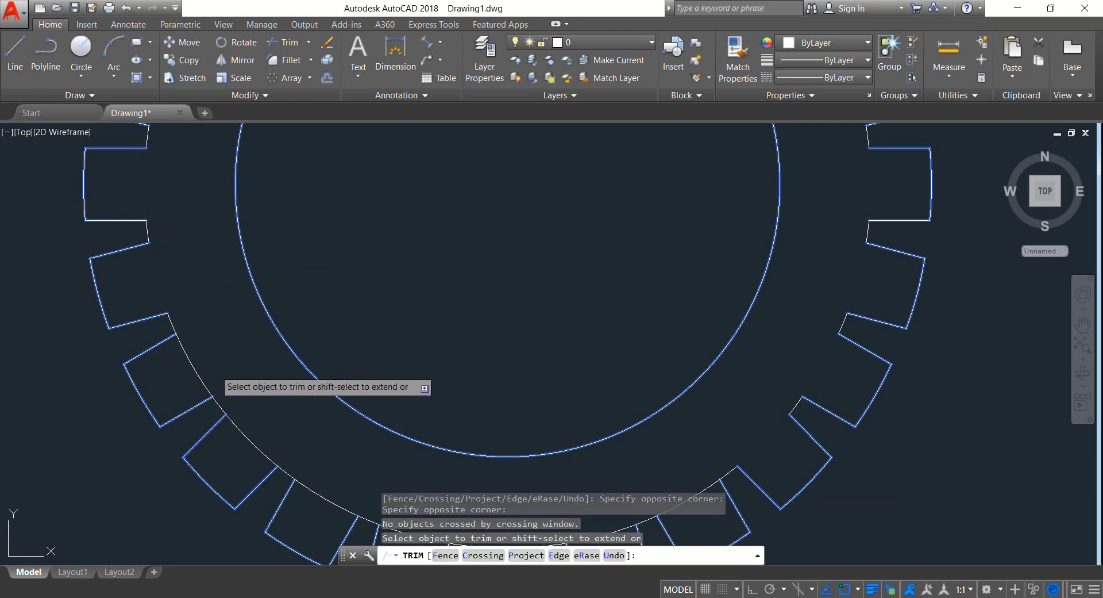
pyautogui.click(201, 374)
pyautogui.click(154, 354)
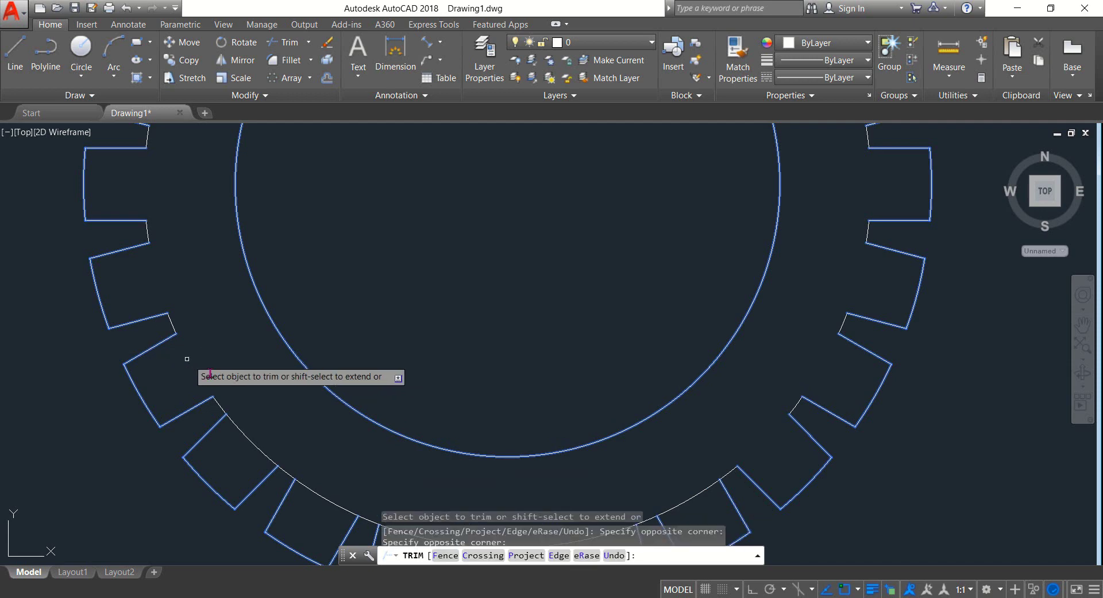
pyautogui.click(258, 442)
pyautogui.click(221, 432)
# Trim the ring arcs inside the bottom teeth, finishing the last one
pyautogui.moveTo(341, 385); pyautogui.dragTo(342, 150, button='middle')
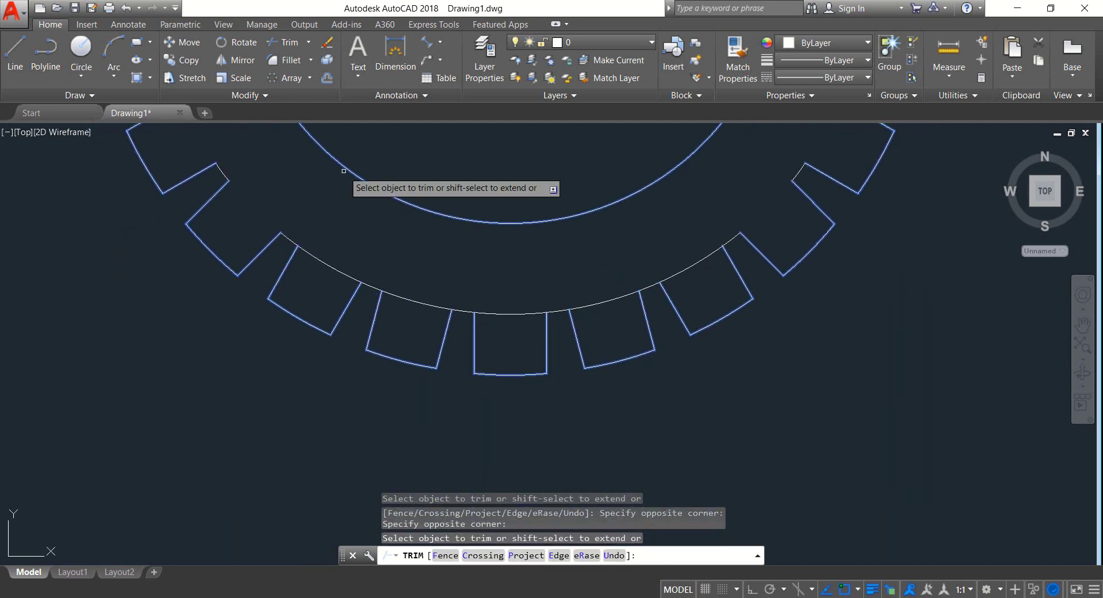
pyautogui.click(704, 282)
pyautogui.click(709, 245)
pyautogui.click(616, 290)
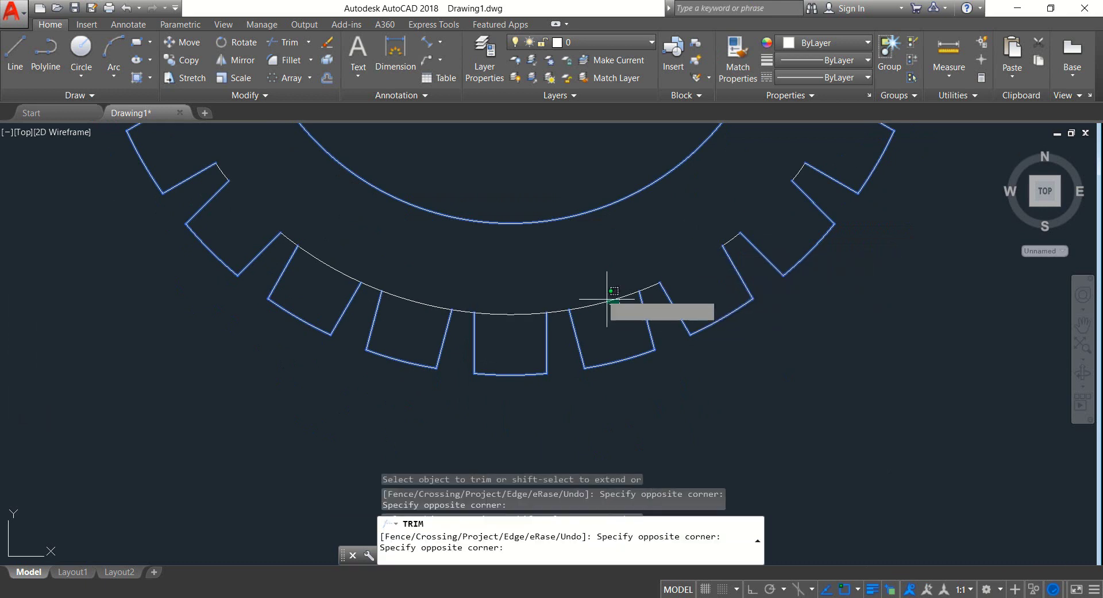
pyautogui.click(608, 299)
pyautogui.click(510, 315)
pyautogui.click(486, 305)
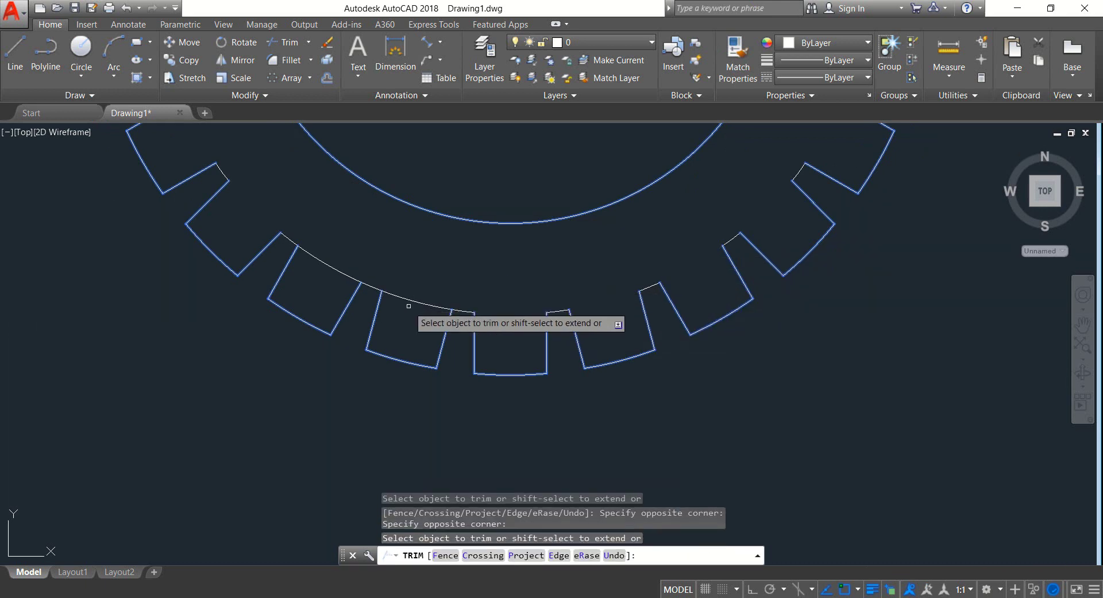
pyautogui.click(409, 306)
pyautogui.click(400, 285)
pyautogui.click(362, 270)
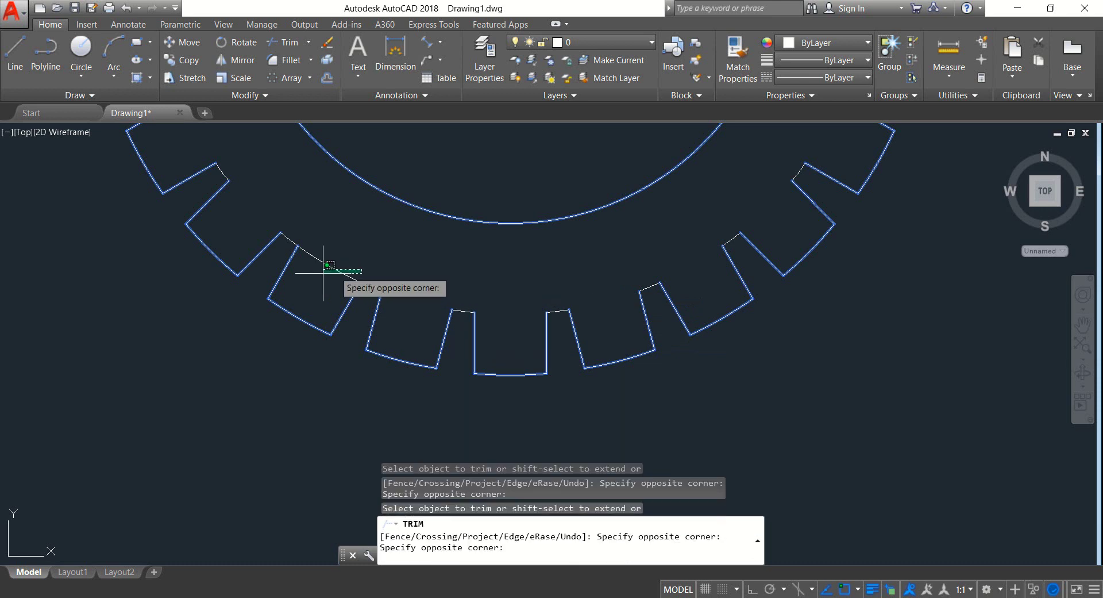
pyautogui.click(315, 273)
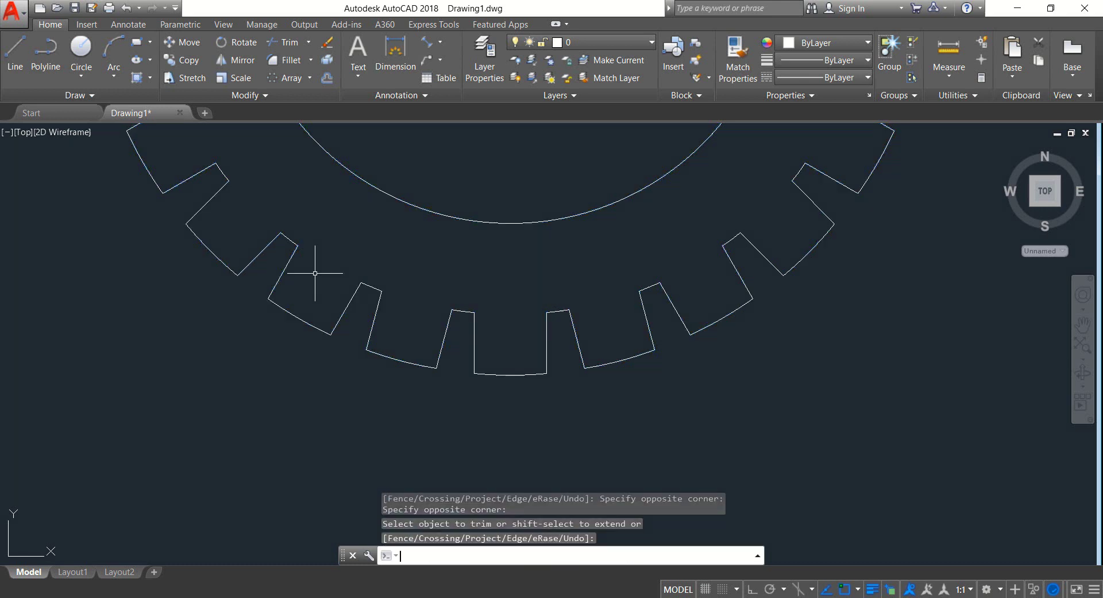
# Zoom out and pan to centre the full 24-tooth gear and inner circle
pyautogui.scroll(-4, 543, 249)
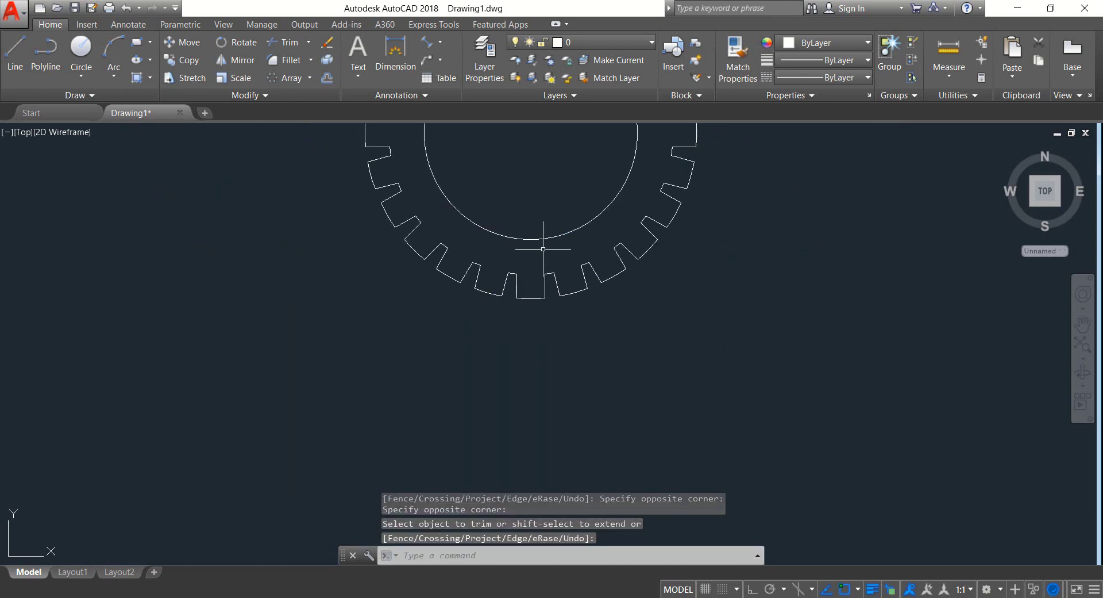
pyautogui.moveTo(535, 198)
pyautogui.mouseDown(button='middle')
pyautogui.moveTo(542, 369)
pyautogui.moveTo(514, 377)
pyautogui.moveTo(557, 402)
pyautogui.mouseUp(button='middle')
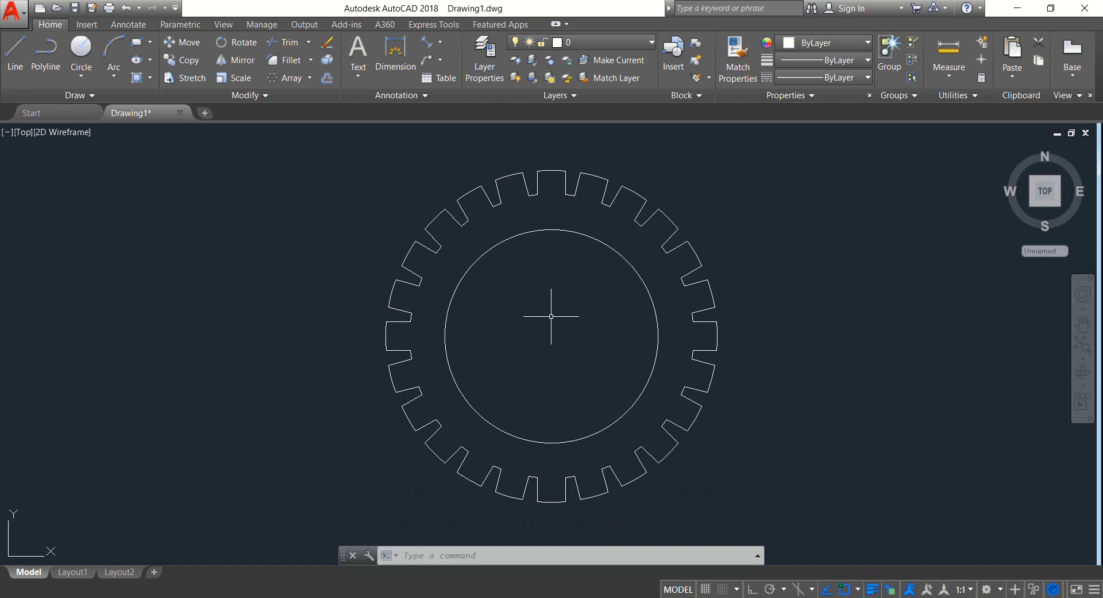
# Dimension the inner circle R67.5, tooth tips R105.0 and tooth roots R90.0, placed to the right
pyautogui.click(441, 44)
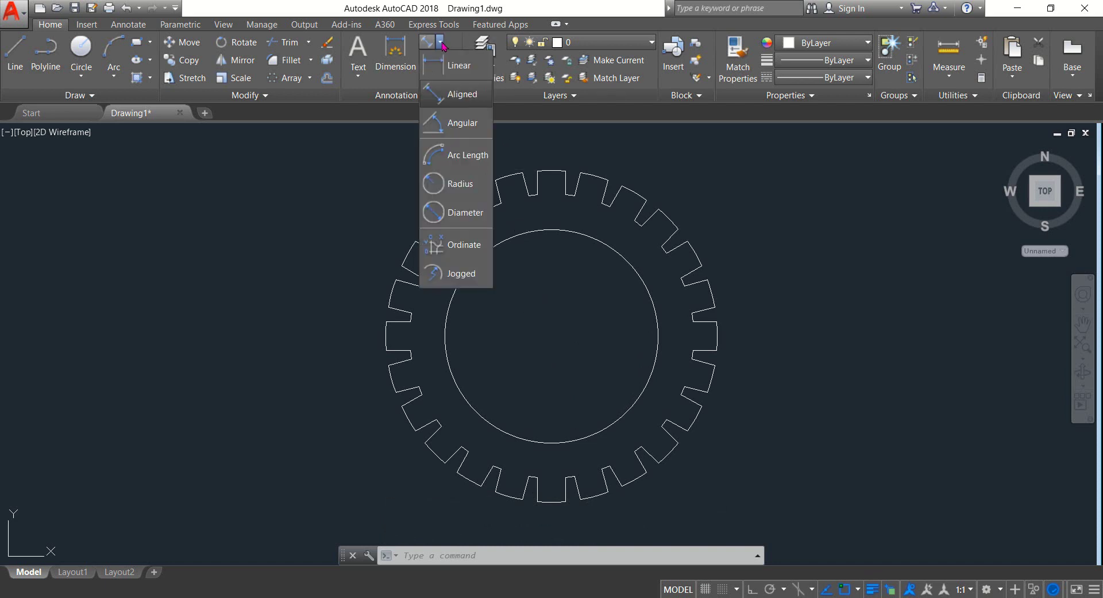
pyautogui.click(460, 183)
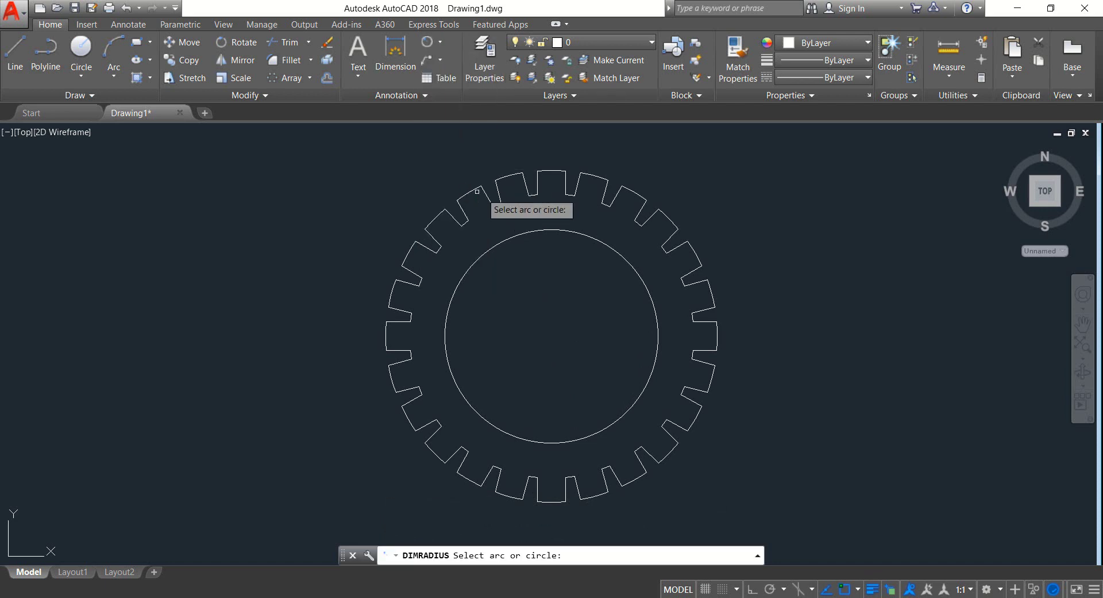
pyautogui.click(635, 270)
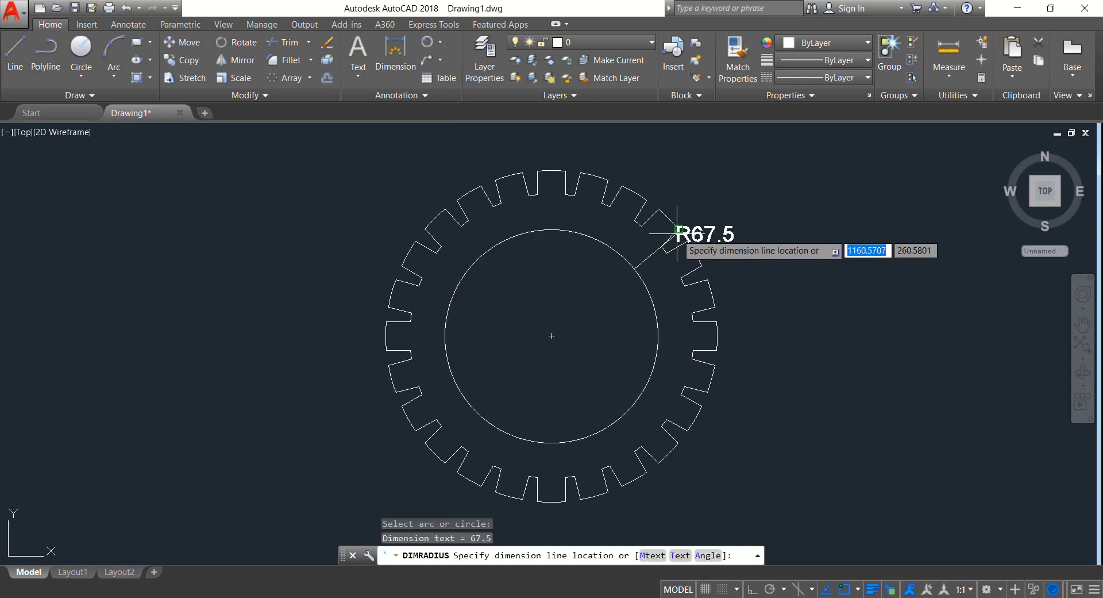
pyautogui.click(770, 201)
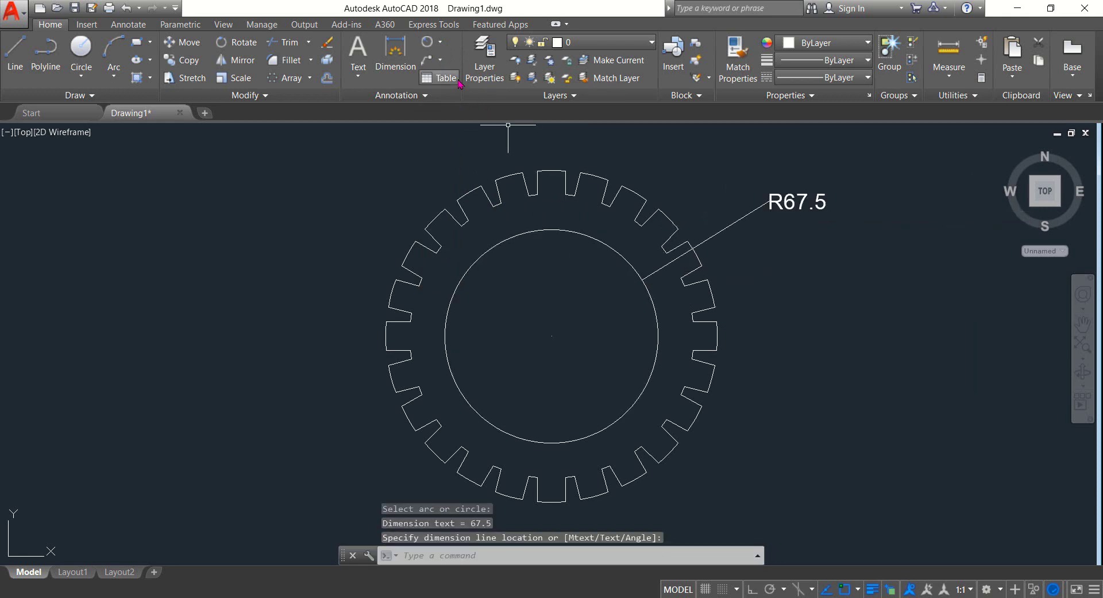
pyautogui.click(427, 42)
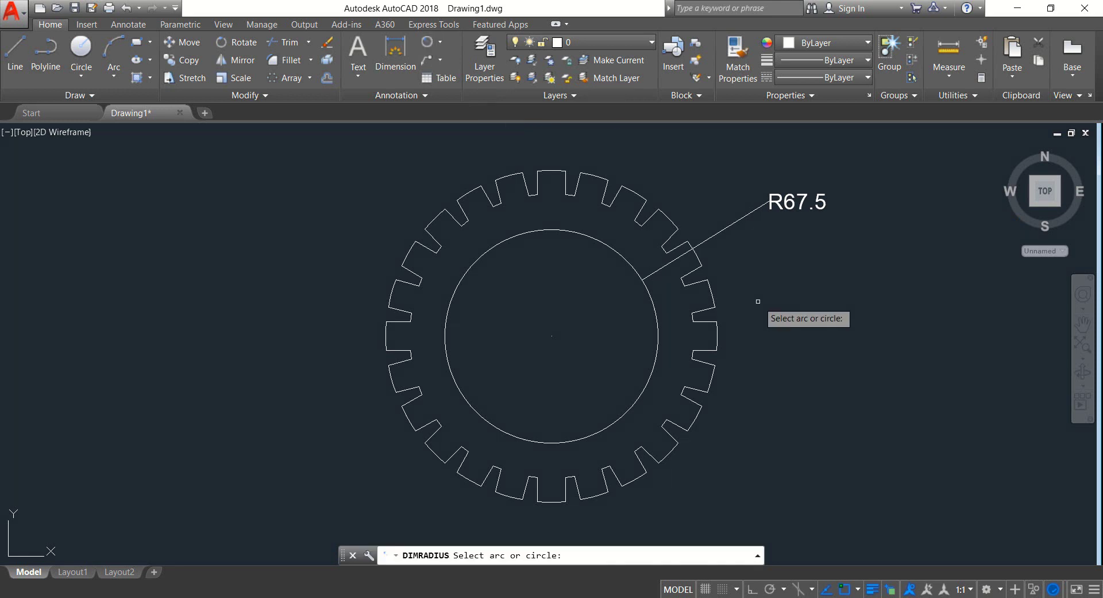
pyautogui.click(711, 293)
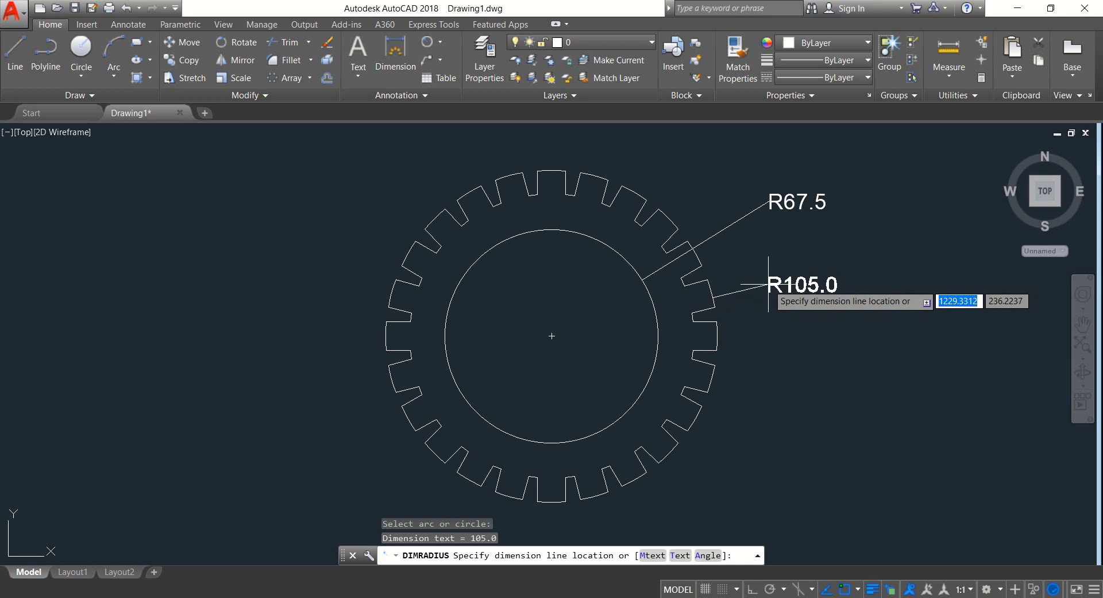
pyautogui.click(768, 284)
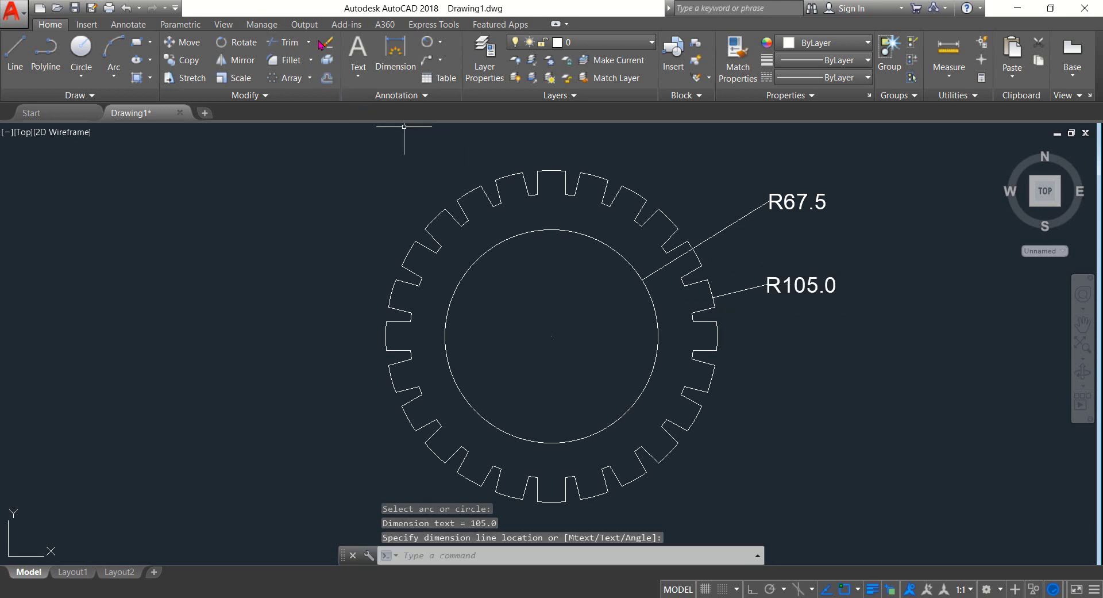
pyautogui.click(427, 43)
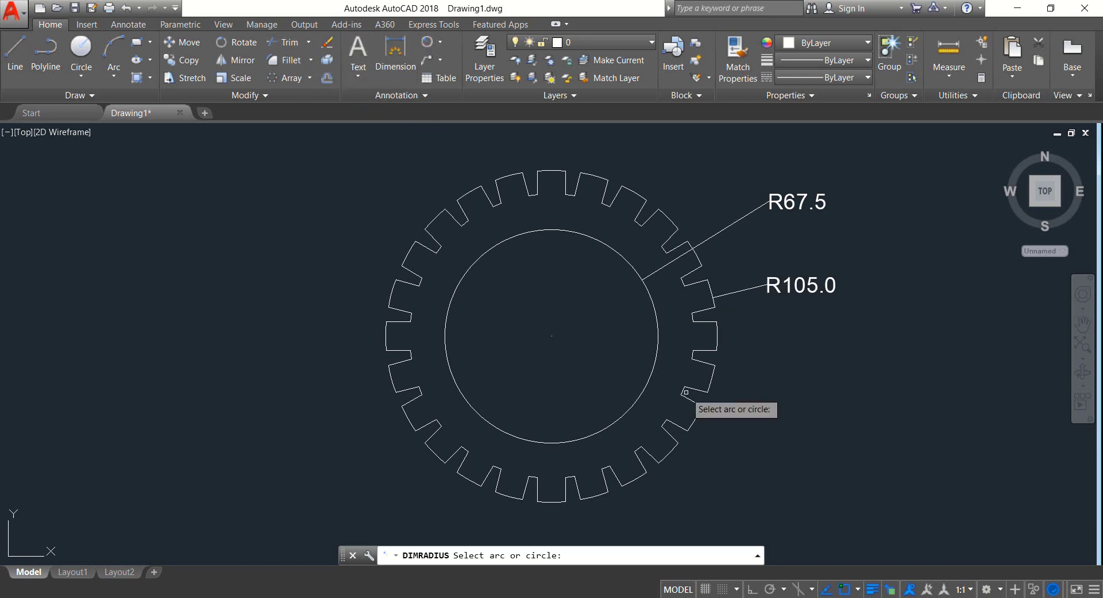
pyautogui.click(693, 355)
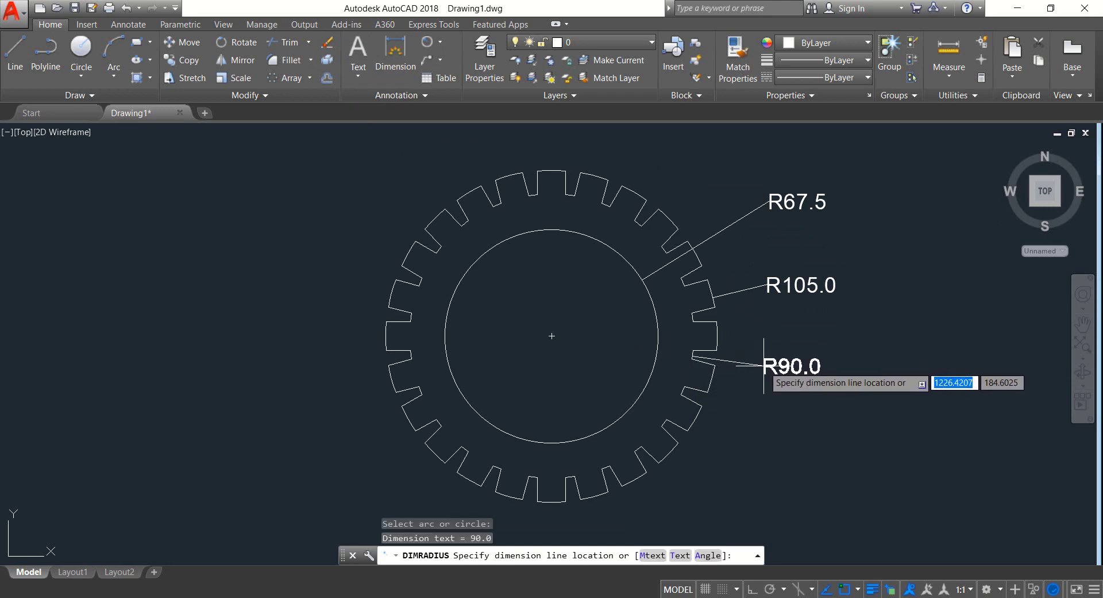
pyautogui.click(763, 366)
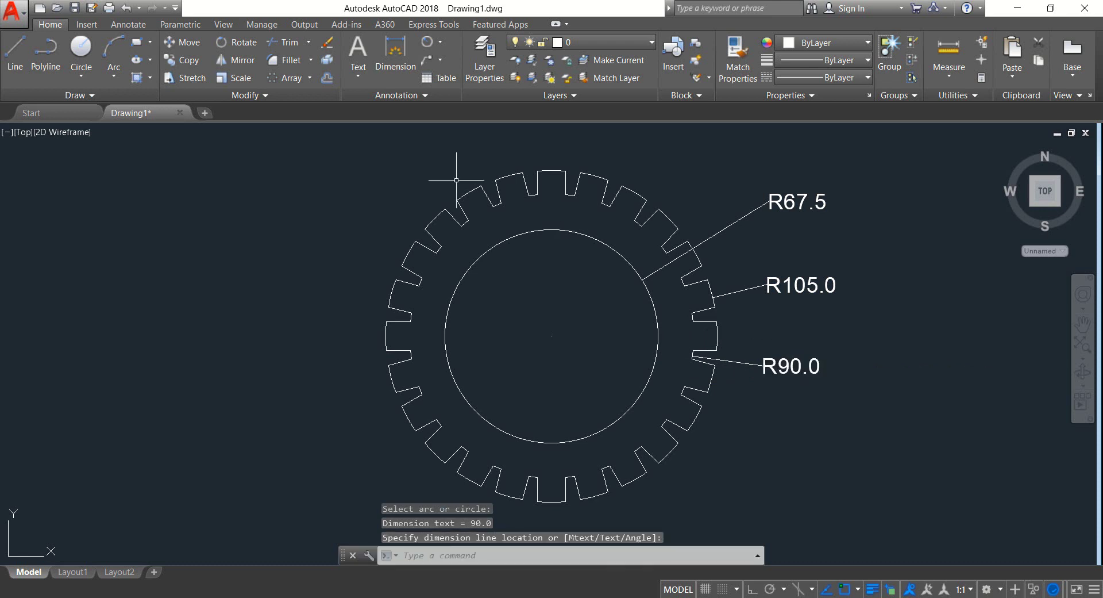
pyautogui.click(441, 44)
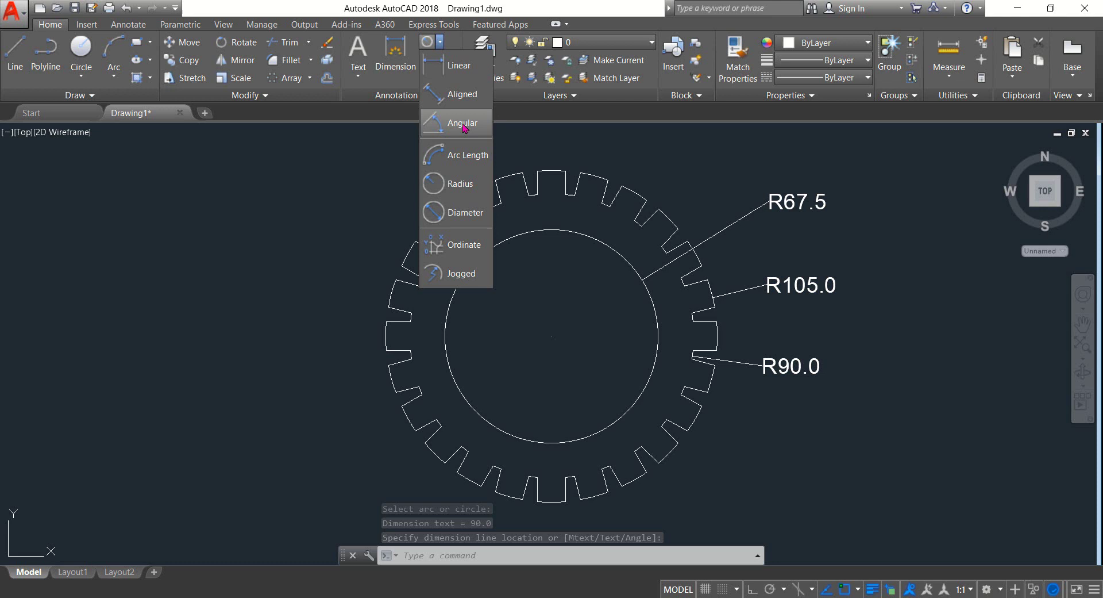
# Add an aligned 18.0 dimension across the outer corners of a lower-right tooth, placed outside the gear
pyautogui.click(454, 102)
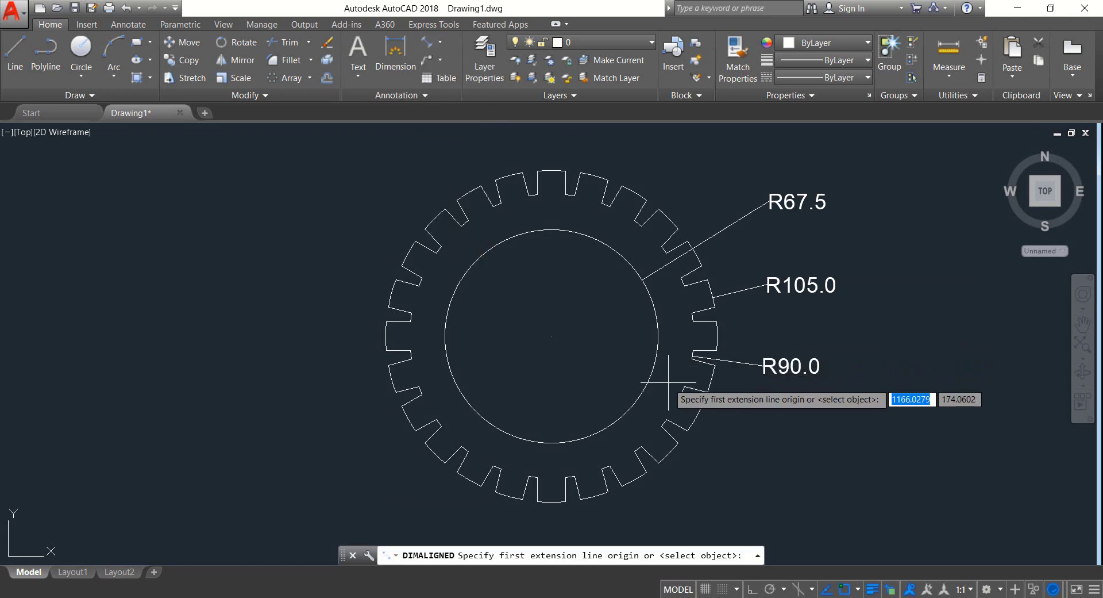
pyautogui.click(702, 406)
pyautogui.click(692, 432)
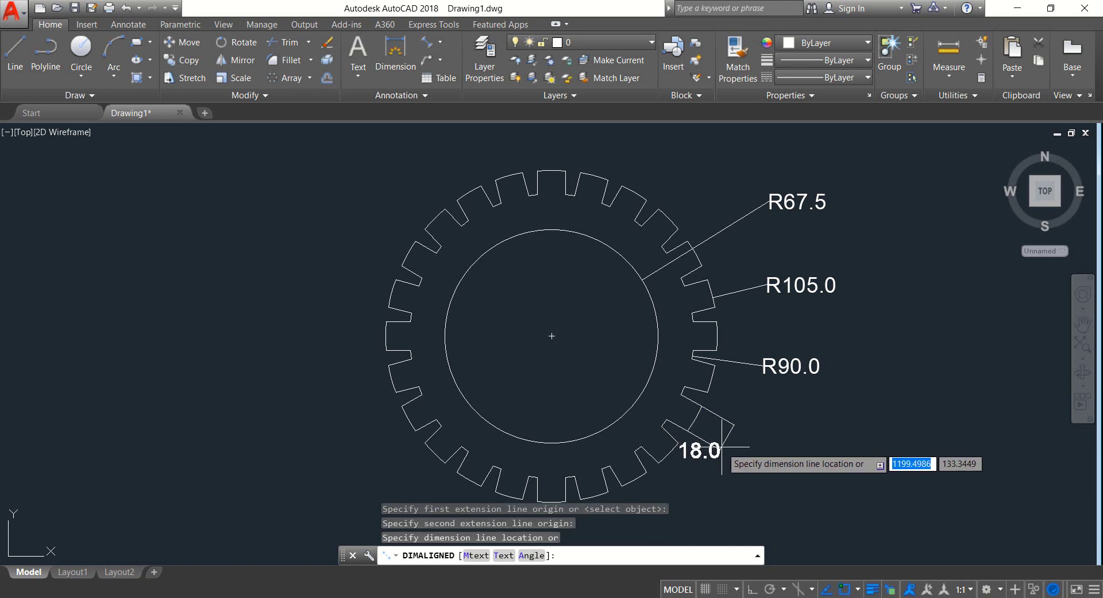
pyautogui.click(749, 461)
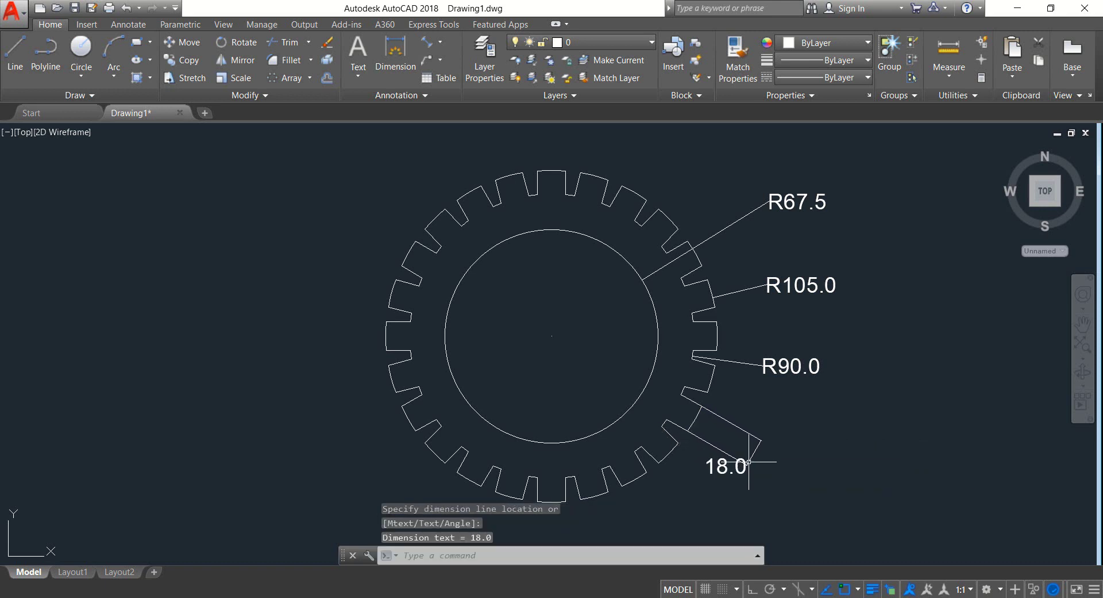